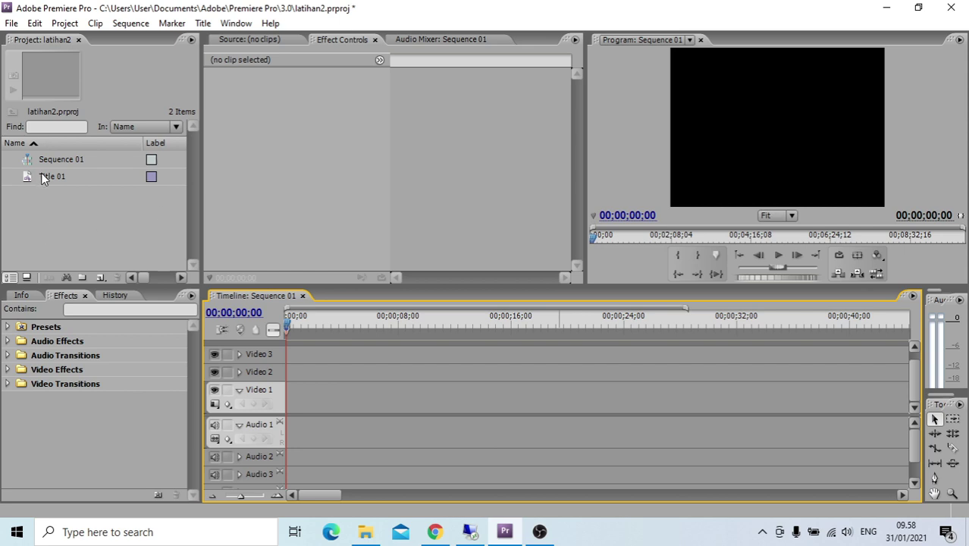
Step: Show the Title menu's New Title submenu with its still, roll and crawl options
left_click(109, 247)
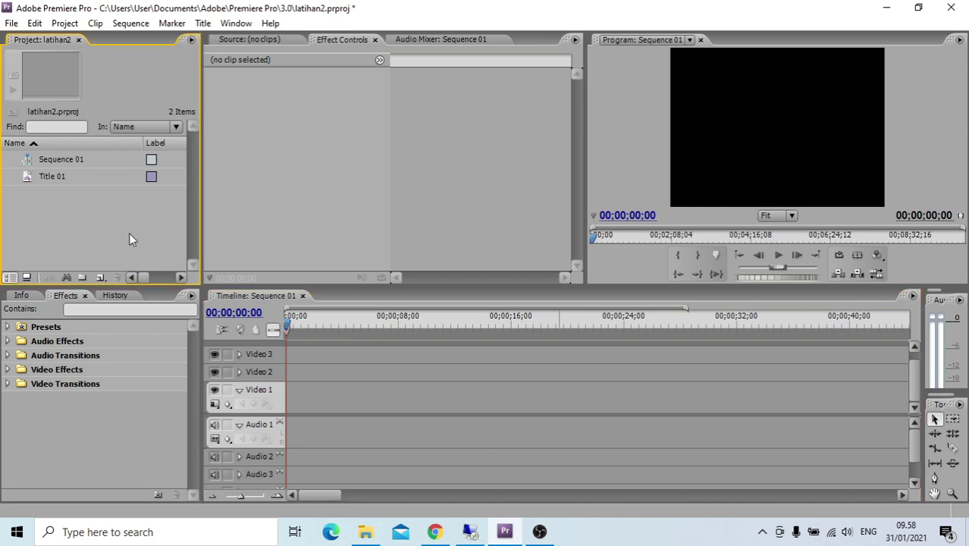
left_click(204, 25)
mouse_move(220, 46)
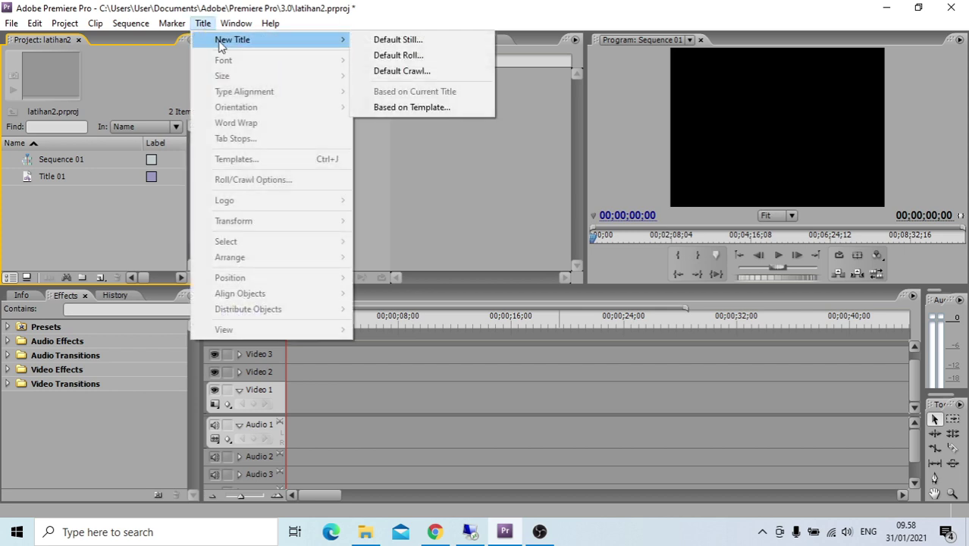
Step: Create a Default Still title named 'teks 1'
left_click(404, 41)
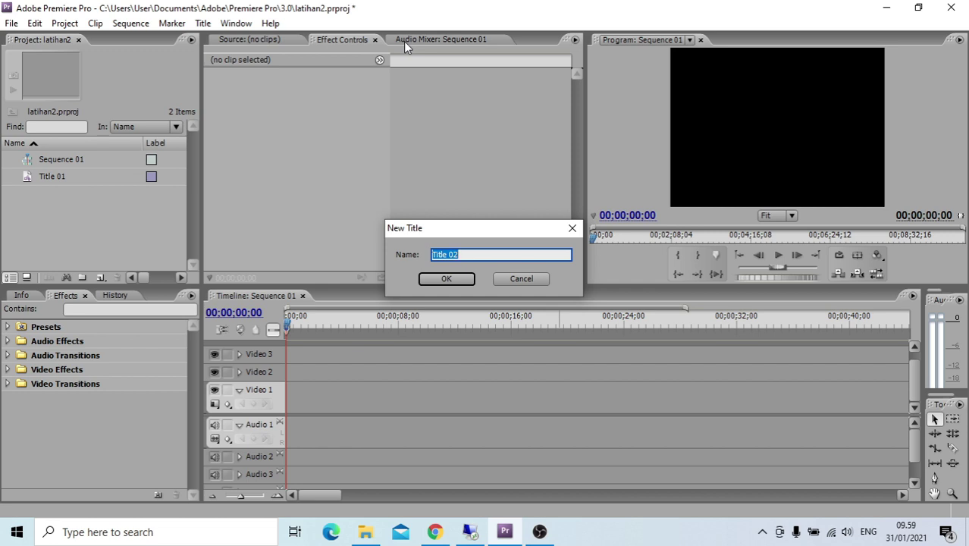
type("teks 1")
left_click(454, 277)
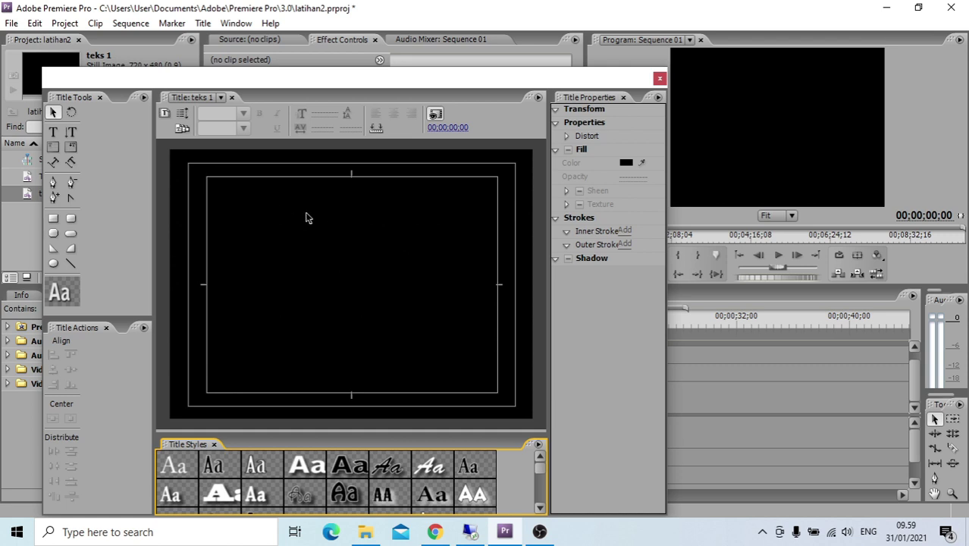
Step: Type the author's name as horizontal text on the teks 1 canvas and move it lower-left
left_click(72, 135)
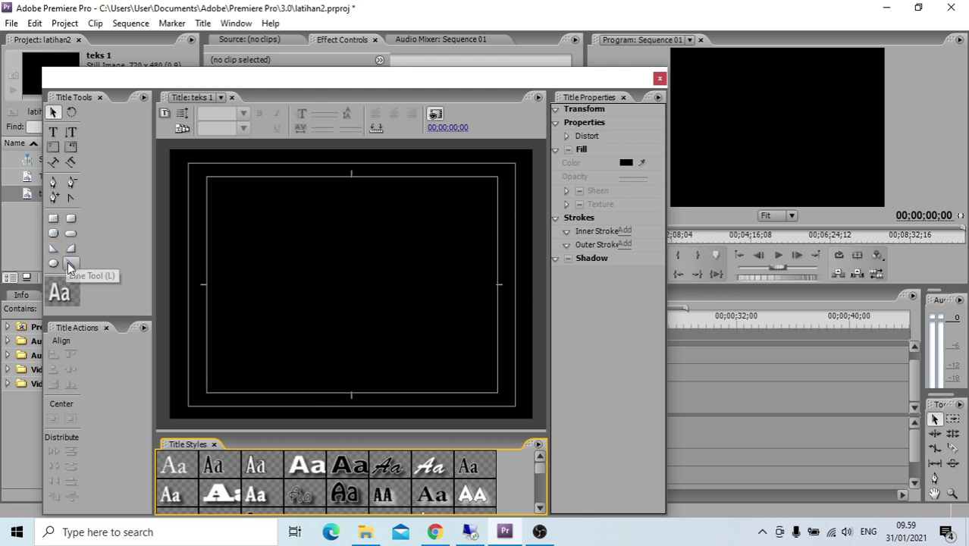
left_click(55, 135)
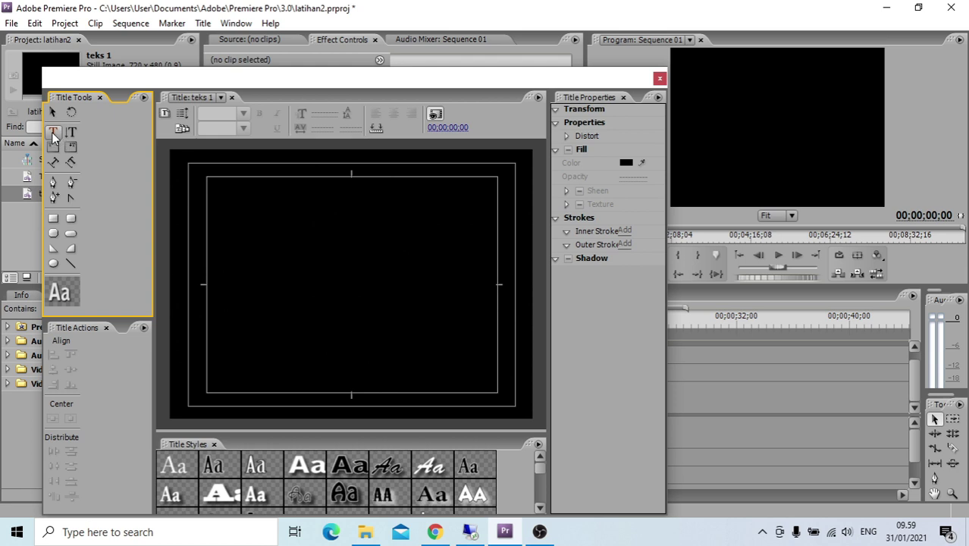
left_click(254, 265)
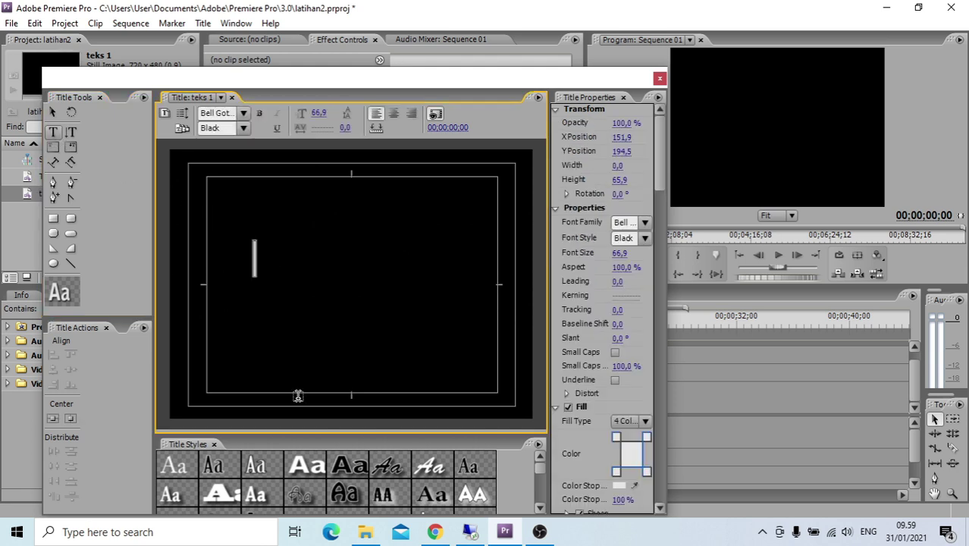
type("A")
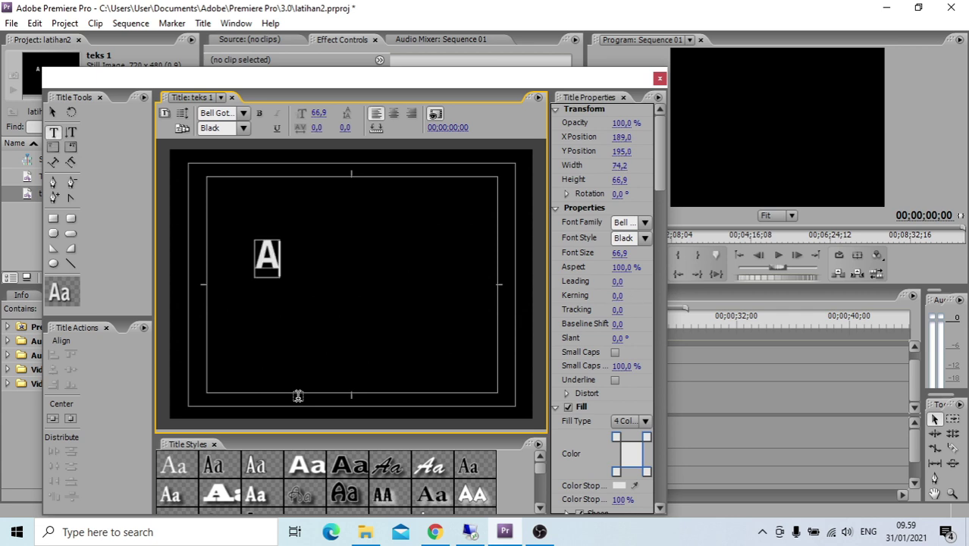
type("zis Ma")
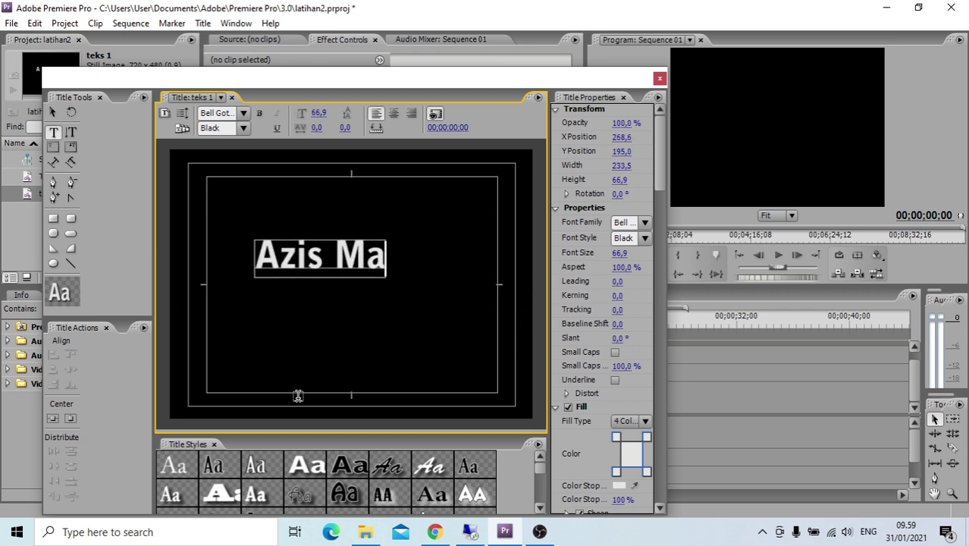
type("ulana")
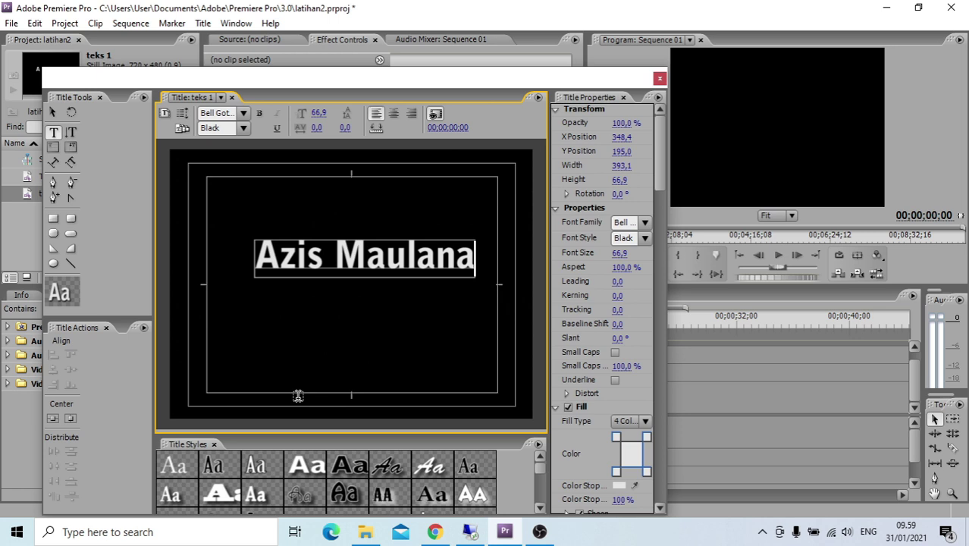
type("98")
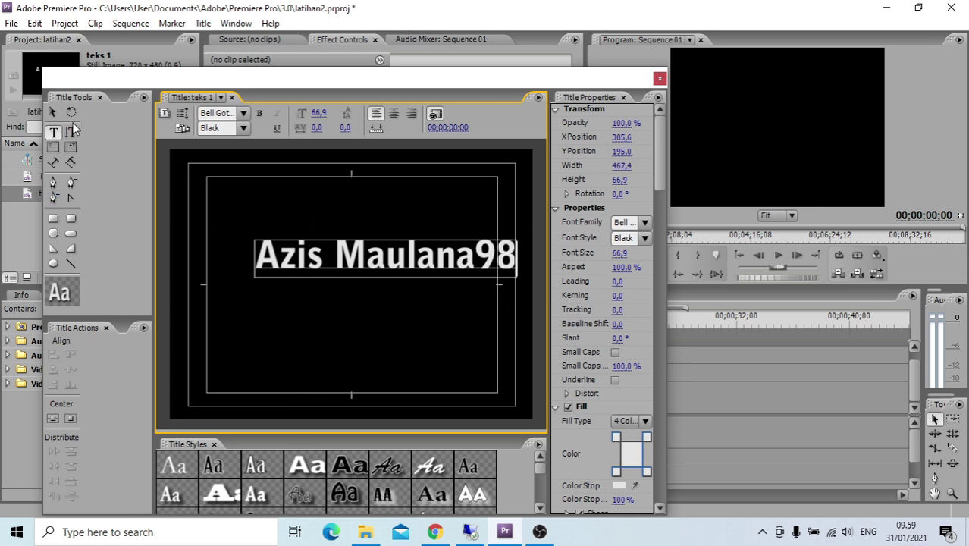
left_click(52, 112)
left_click_drag(446, 262, 414, 287)
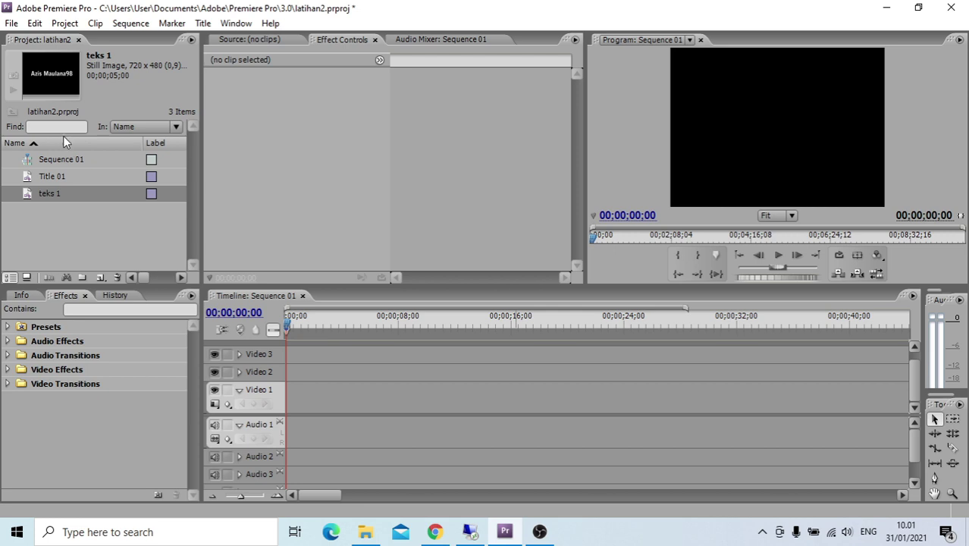
Step: Place teks 1 at the start of Video 1, preview it, and return the playhead to 0
left_click(51, 200)
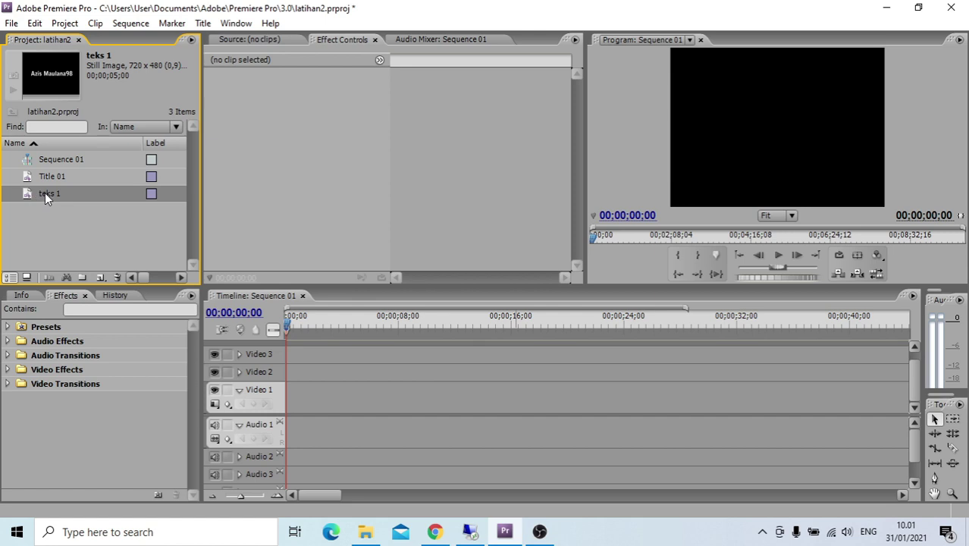
left_click_drag(45, 193, 285, 399)
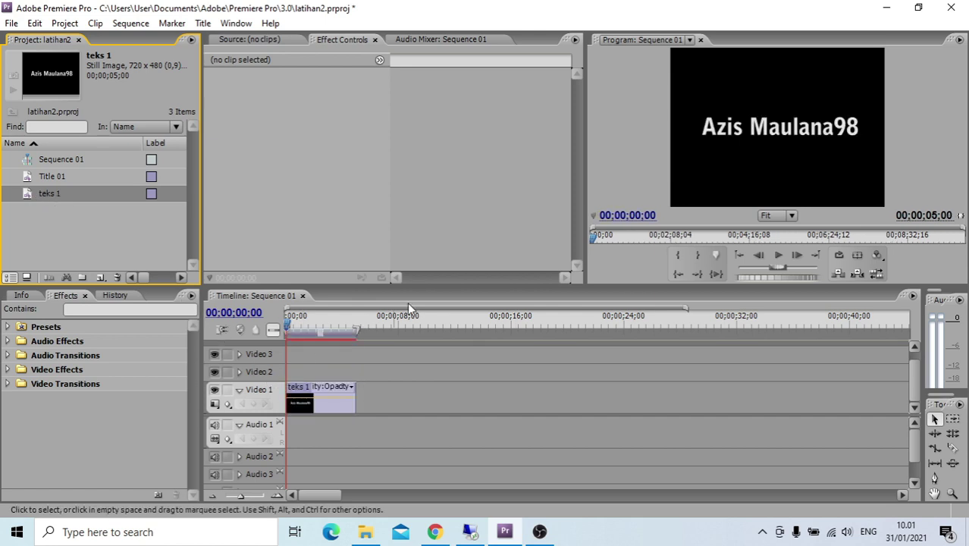
mouse_move(296, 327)
left_mouse_down()
mouse_move(337, 337)
mouse_move(285, 334)
left_mouse_up()
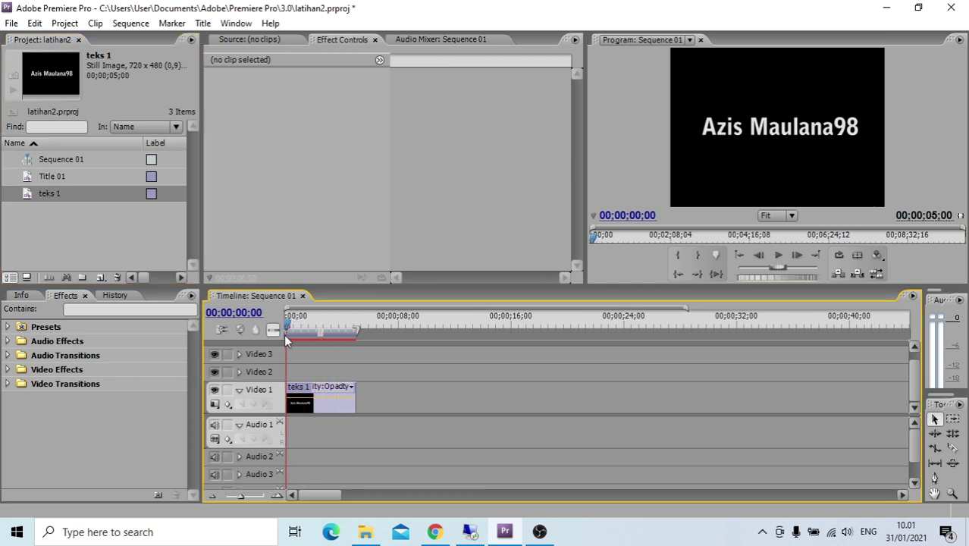
left_click(778, 255)
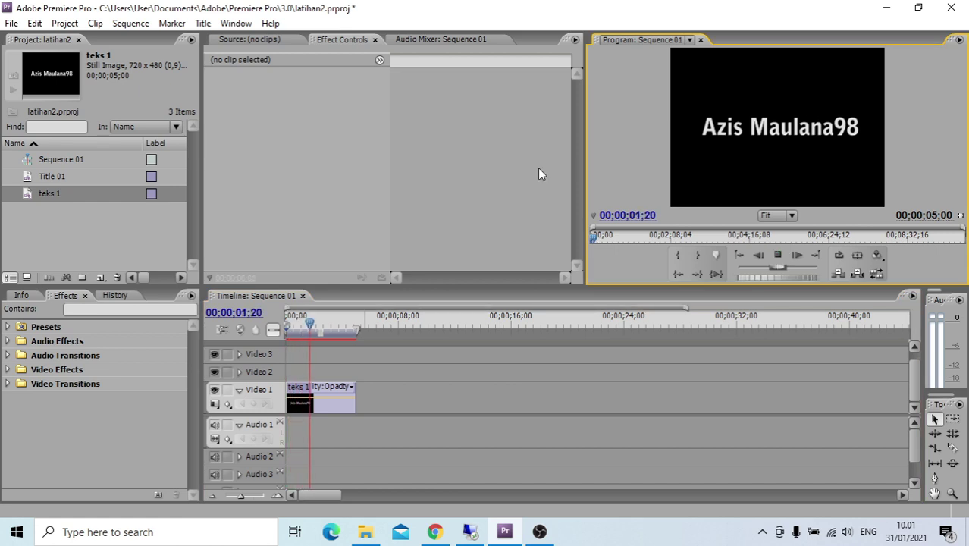
key("space")
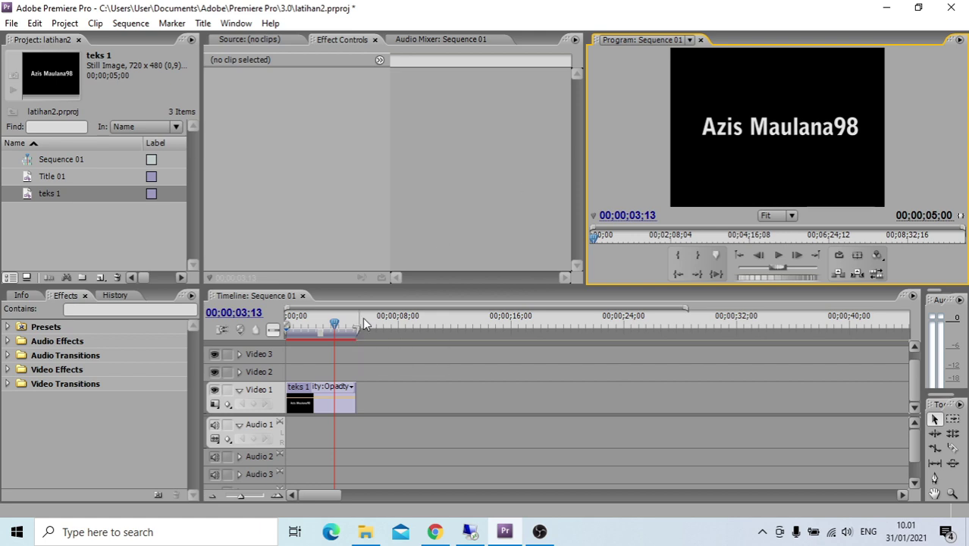
left_click(336, 326)
left_click_drag(336, 326, 286, 326)
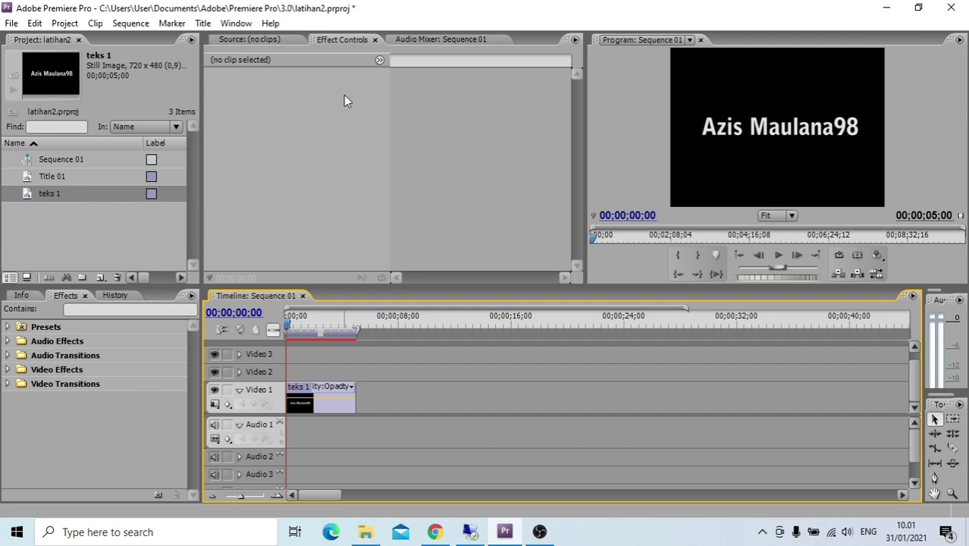
Step: Select the teks 1 clip and expand its Motion effect in Effect Controls
left_click(317, 408)
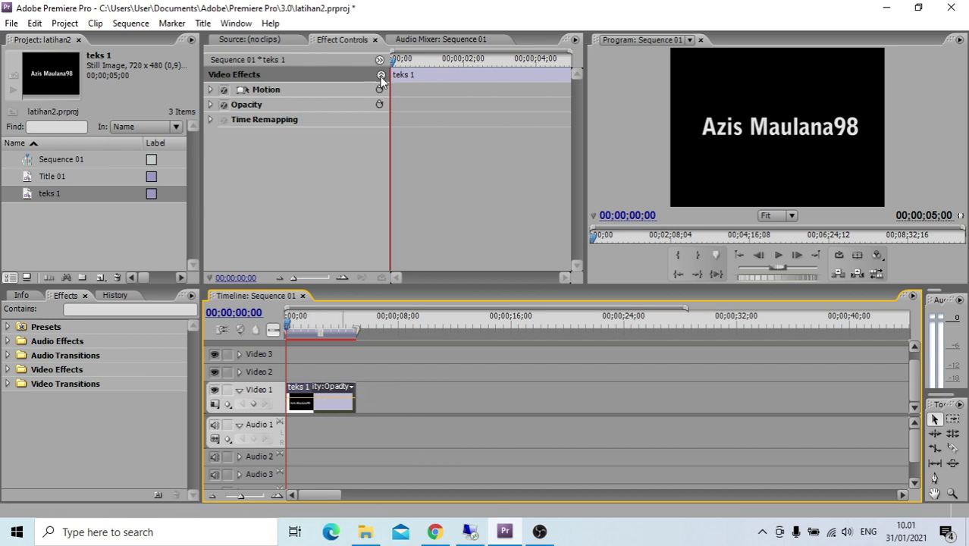
left_click(264, 92)
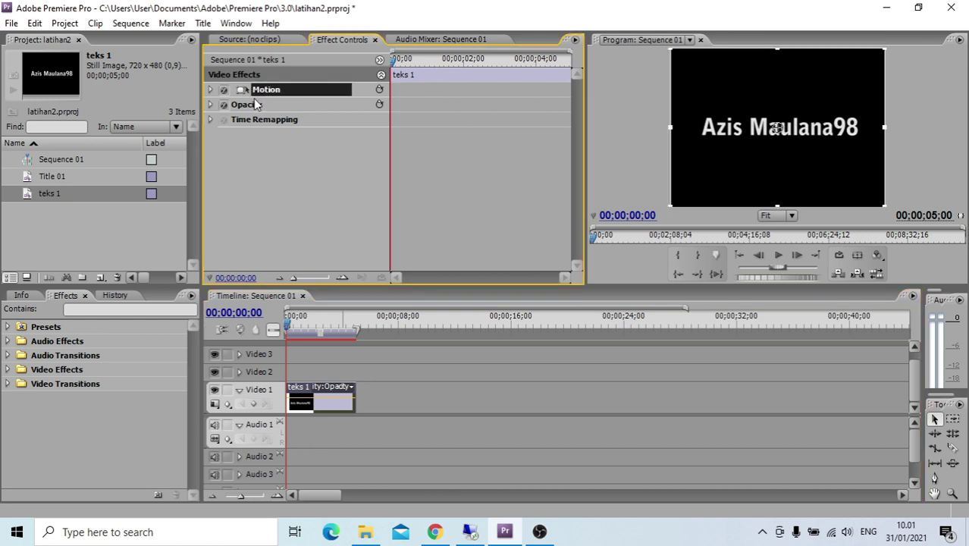
left_click(253, 103)
left_click(261, 122)
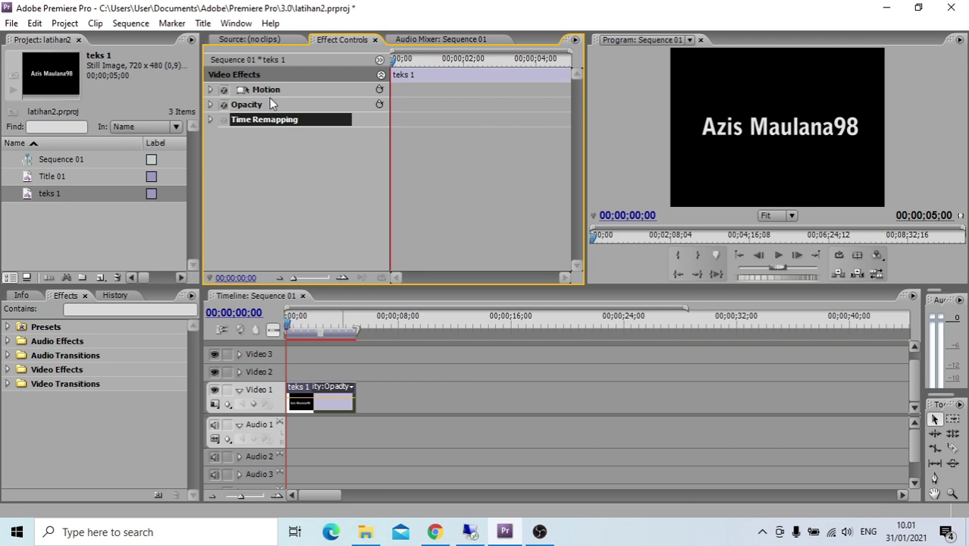
left_click(271, 91)
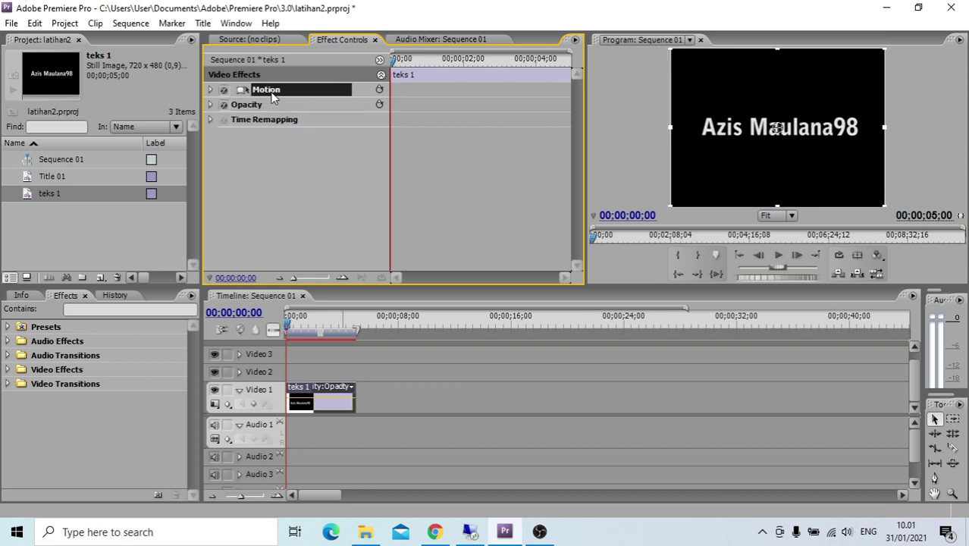
left_click(211, 89)
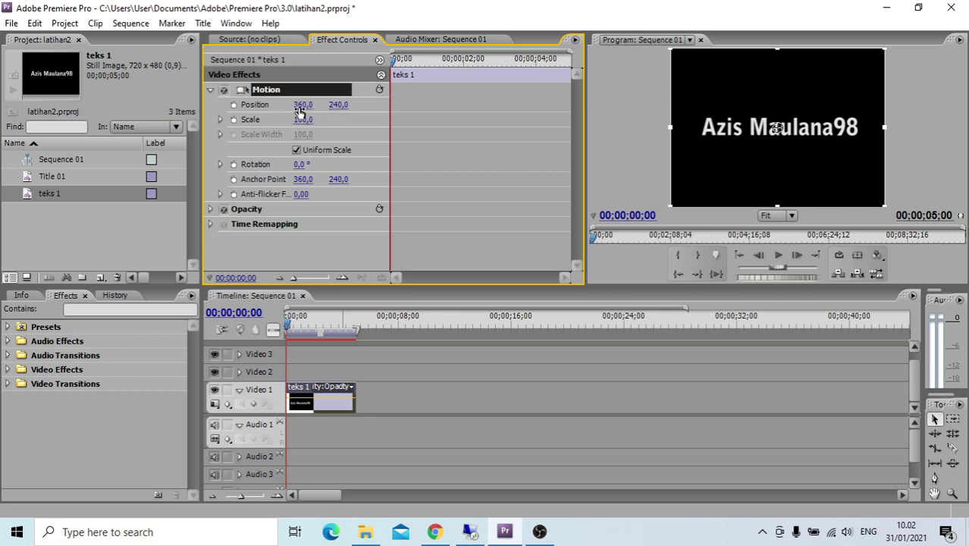
Step: Nudge teks 1's Position, set Scale to 97 and reset Rotation to 0
mouse_move(777, 127)
left_mouse_down()
mouse_move(786, 128)
mouse_move(777, 127)
left_mouse_up()
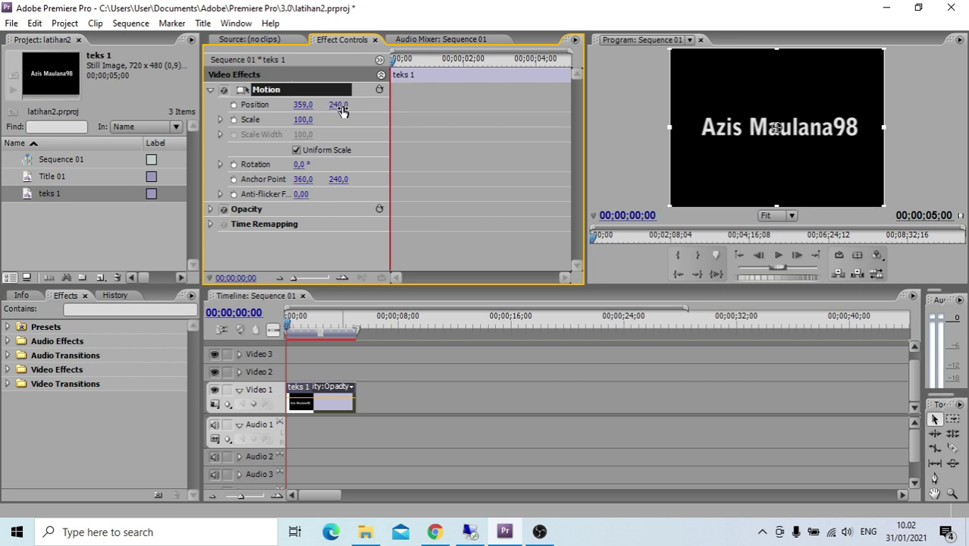
left_click_drag(775, 127, 777, 127)
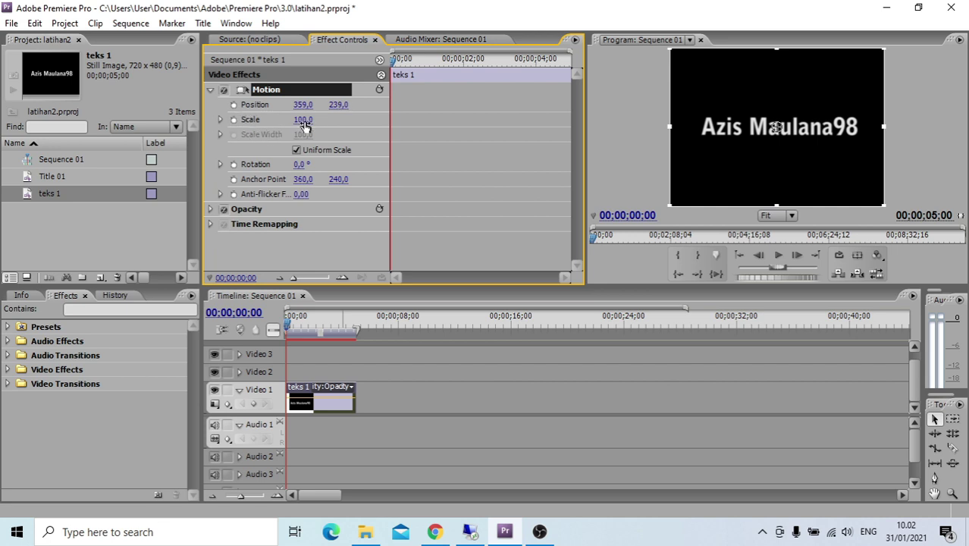
mouse_move(303, 119)
left_mouse_down()
mouse_move(315, 120)
mouse_move(301, 120)
left_mouse_up()
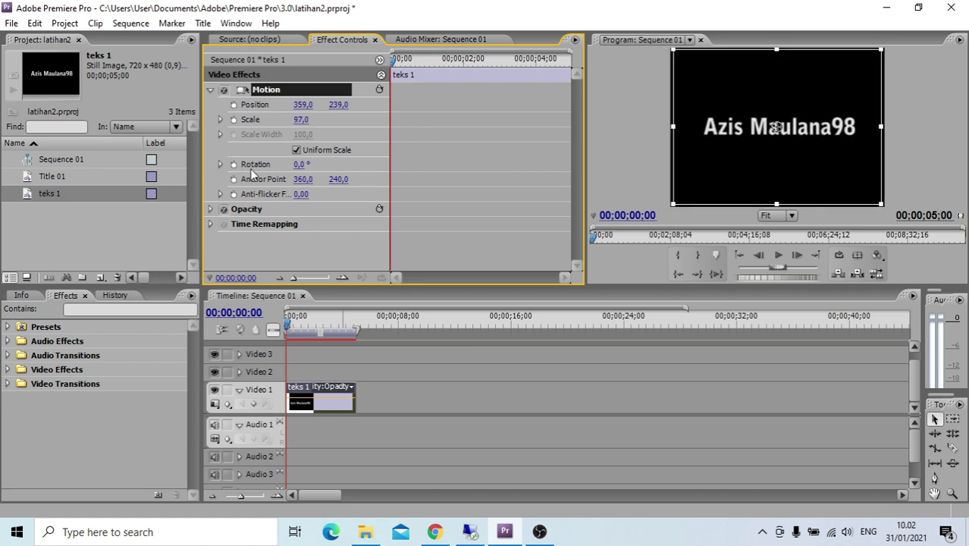
mouse_move(301, 165)
left_mouse_down()
mouse_move(313, 164)
mouse_move(304, 164)
left_mouse_up()
left_click(301, 165)
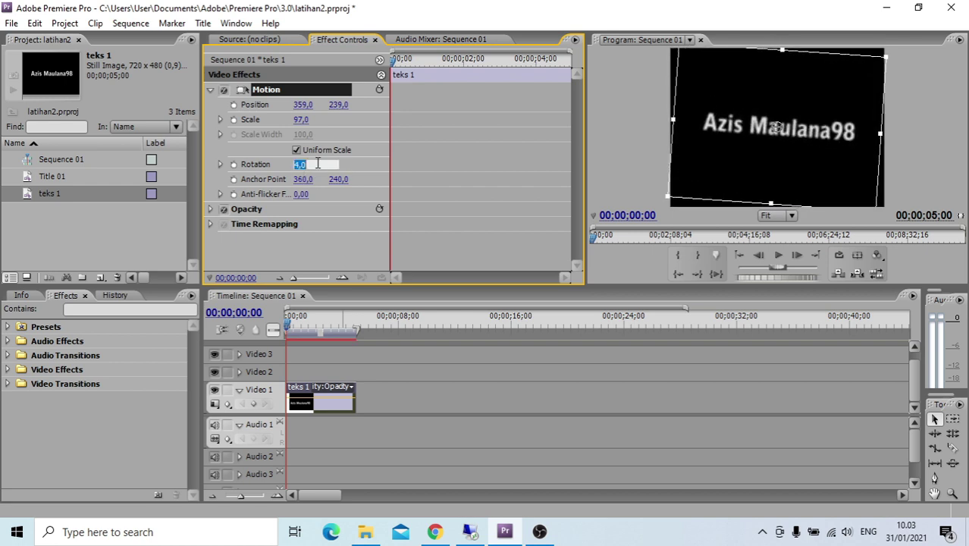
type("0")
key("Return")
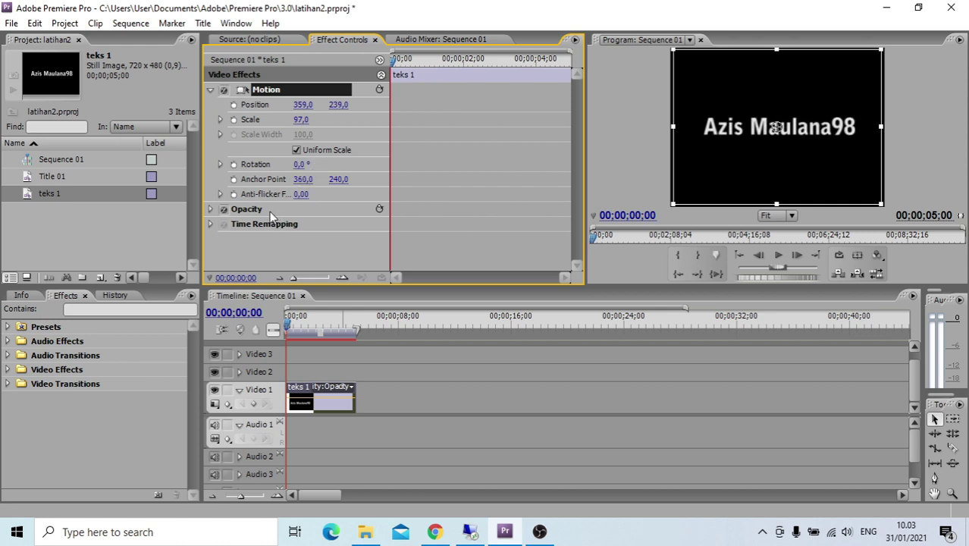
Step: Add an Opacity keyframe at the clip start, ending at 100% opacity
left_click(211, 210)
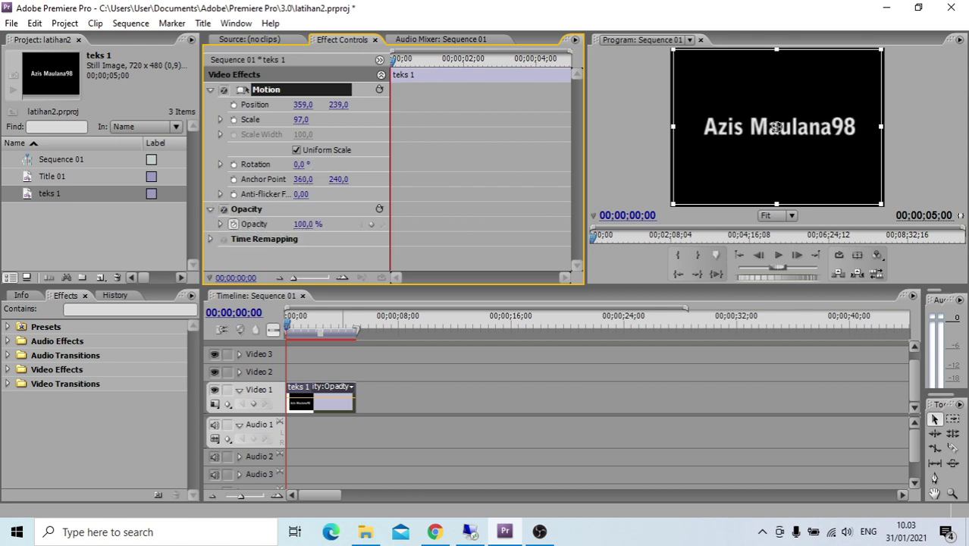
left_click_drag(306, 225, 300, 224)
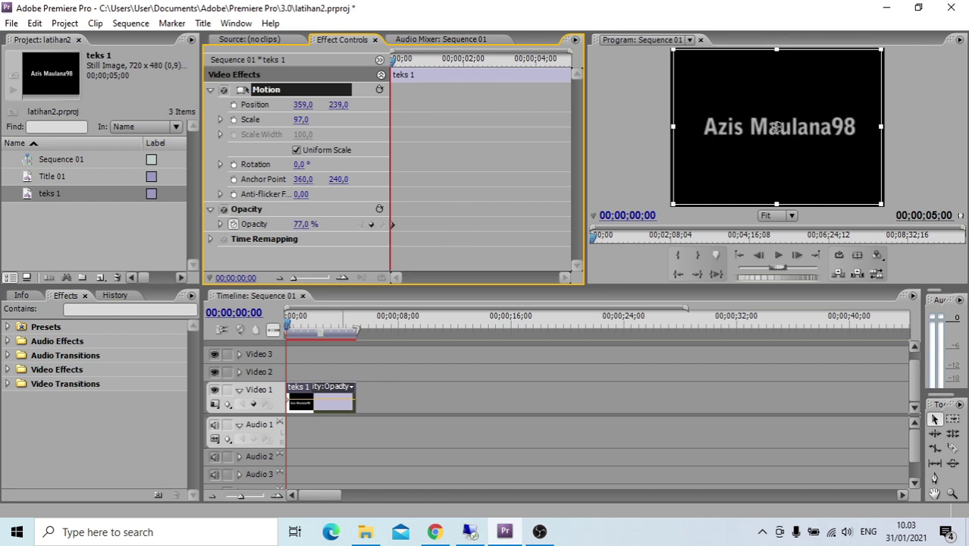
left_click(311, 225)
type("0")
key("Return")
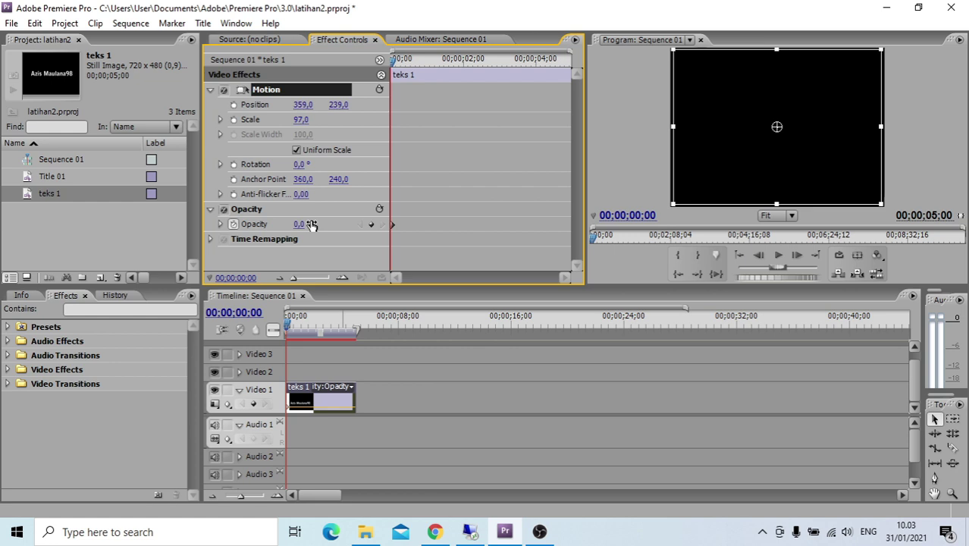
left_click(311, 225)
type("100")
key("Return")
Step: Scrub the sequence to check teks 1, then return to its first frame
left_click(310, 240)
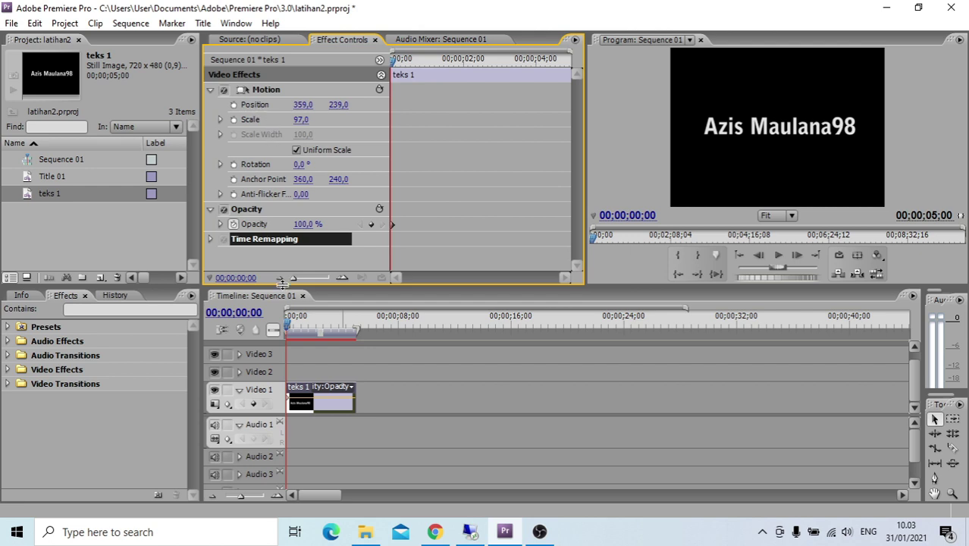
left_click_drag(284, 328, 311, 345)
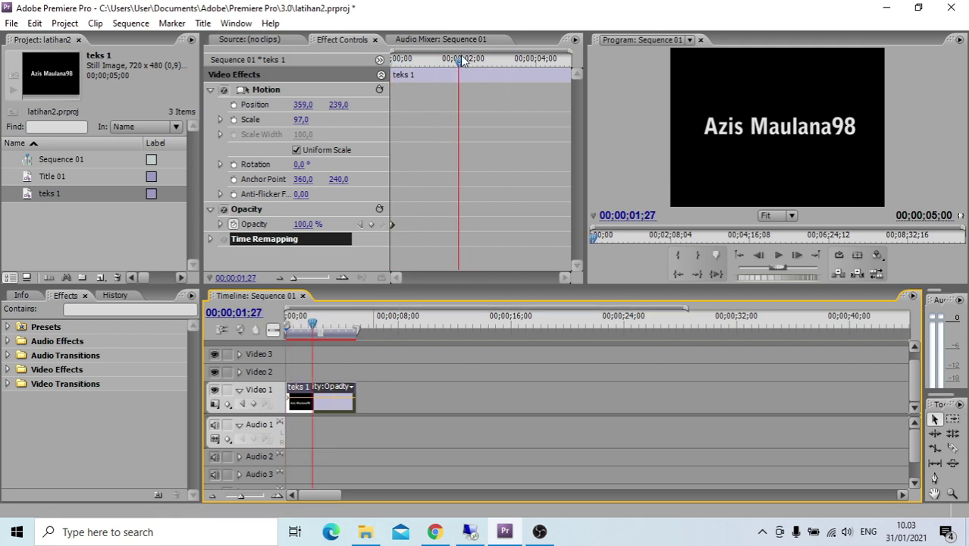
left_click_drag(462, 61, 389, 71)
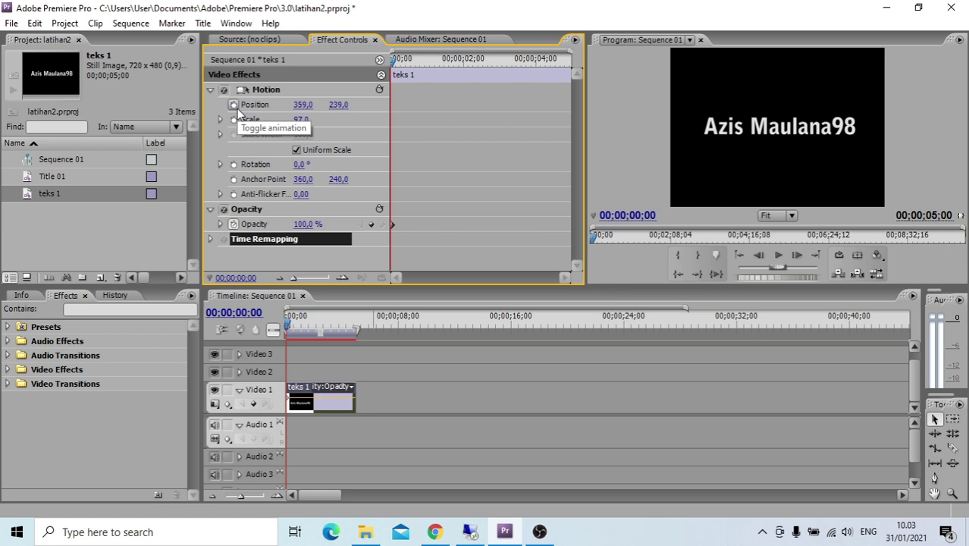
Step: Start Position keyframes at 0s and move the title off-screen left
left_click(233, 104)
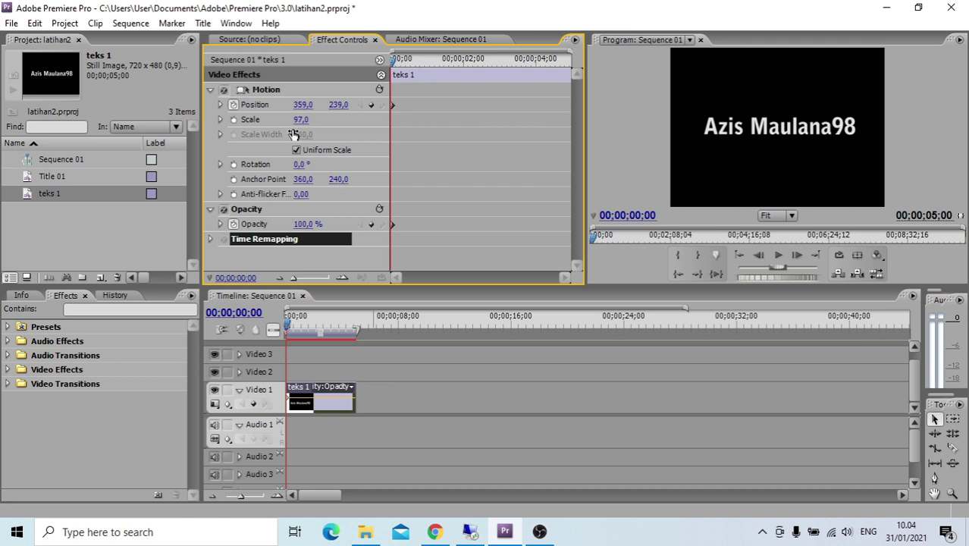
left_click(302, 105)
type("342")
key("Return")
left_click_drag(303, 105, 273, 100)
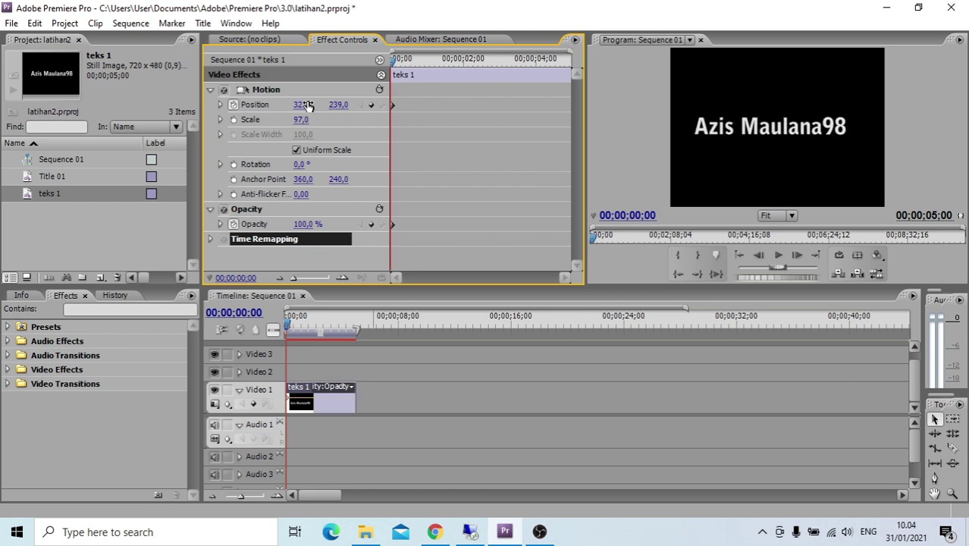
left_click(264, 92)
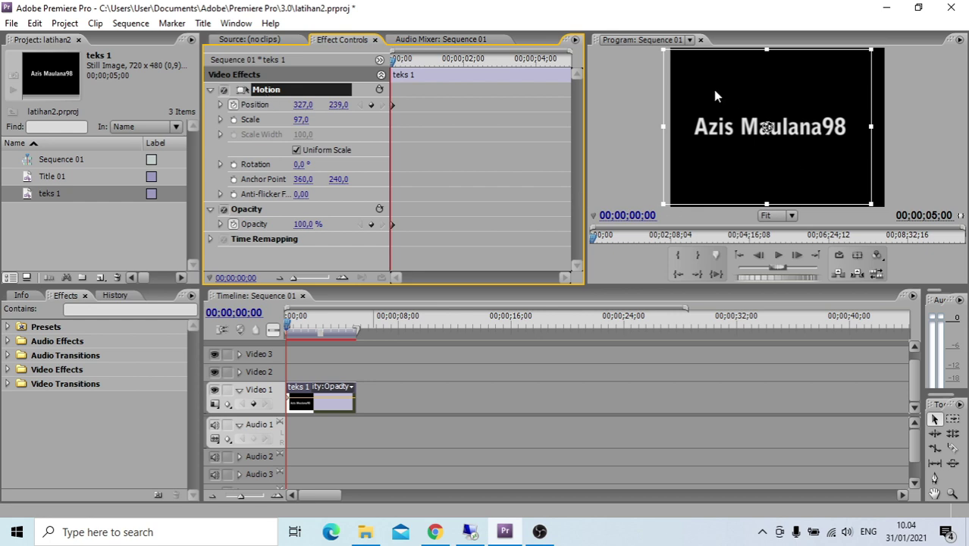
left_click_drag(815, 138, 634, 131)
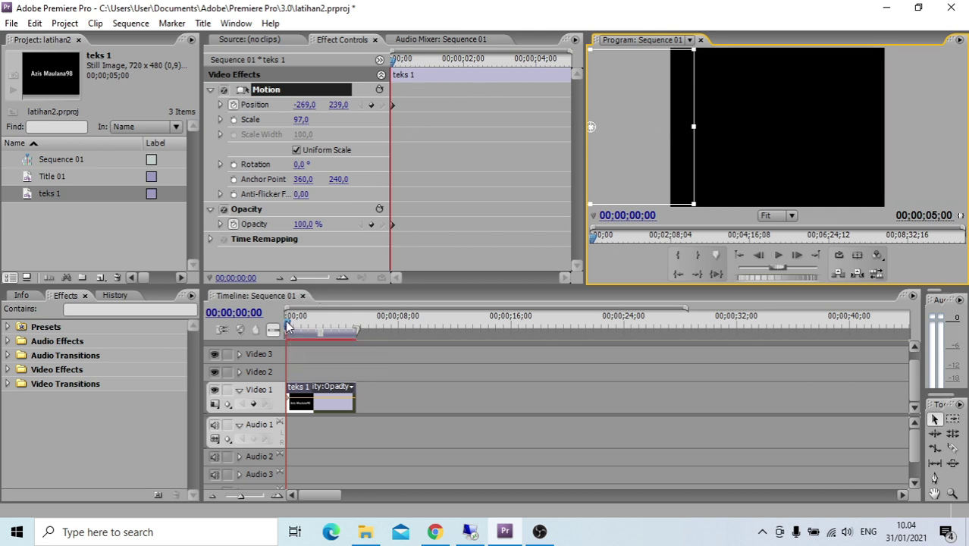
Step: Bring the title back to frame centre at about 2 seconds and play the slide-in
left_click_drag(287, 329, 322, 332)
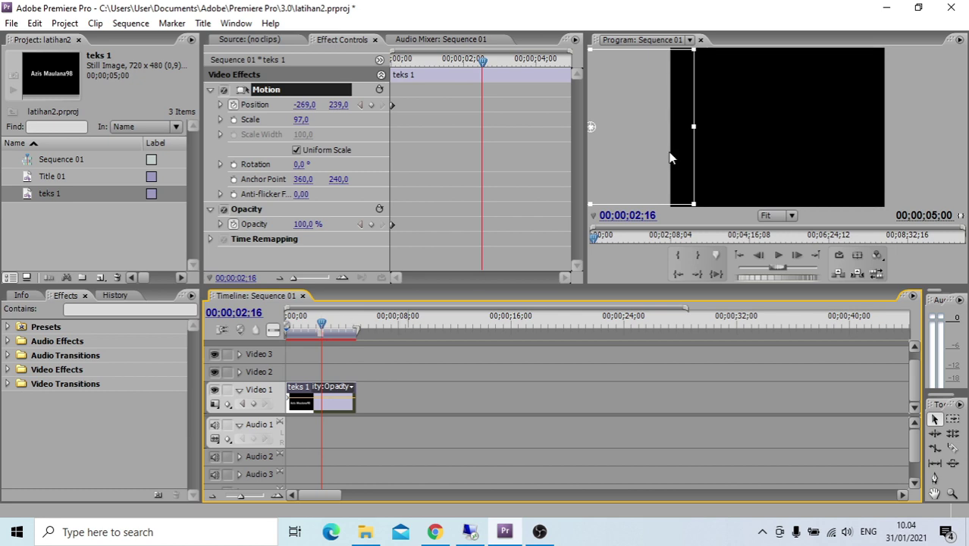
left_click(610, 152)
left_click_drag(610, 153, 796, 153)
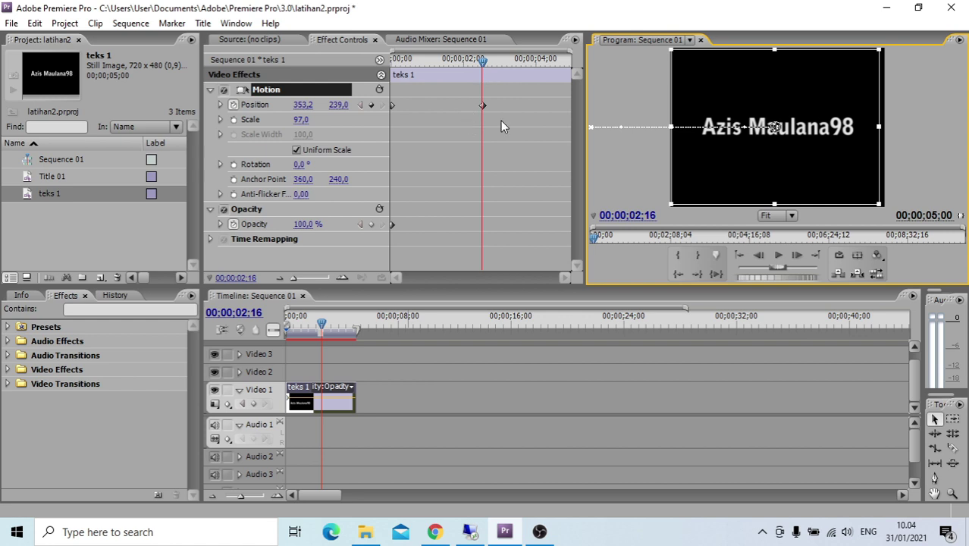
left_click_drag(482, 60, 340, 75)
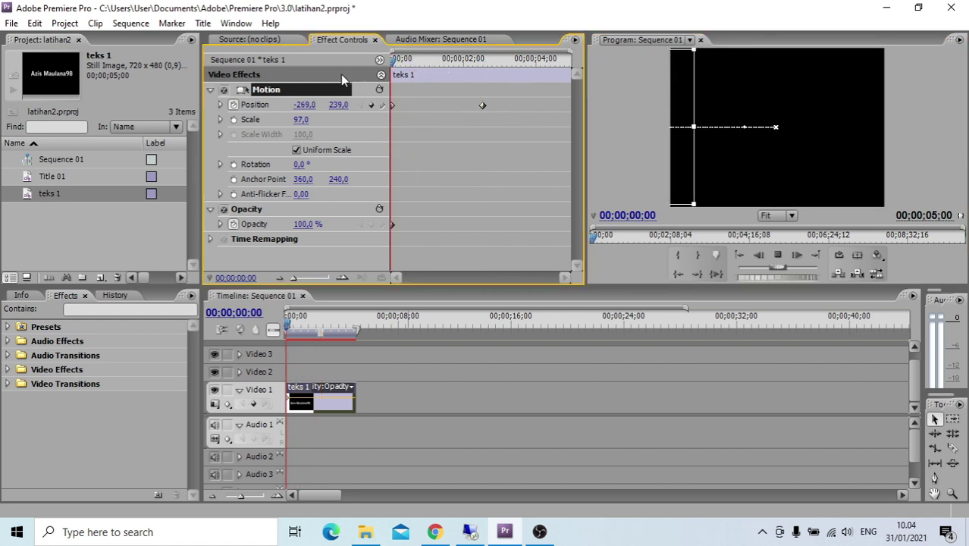
key("space")
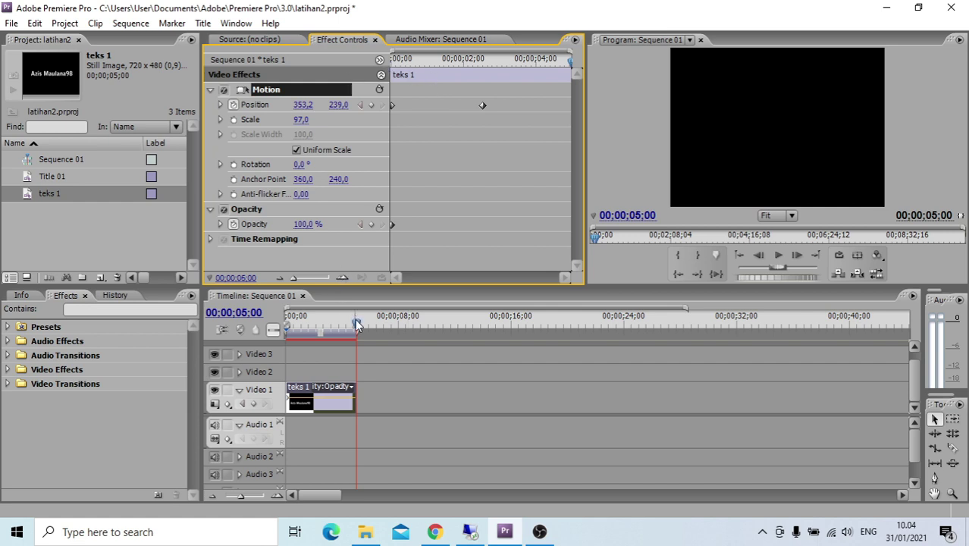
left_click_drag(356, 324, 271, 332)
key("space")
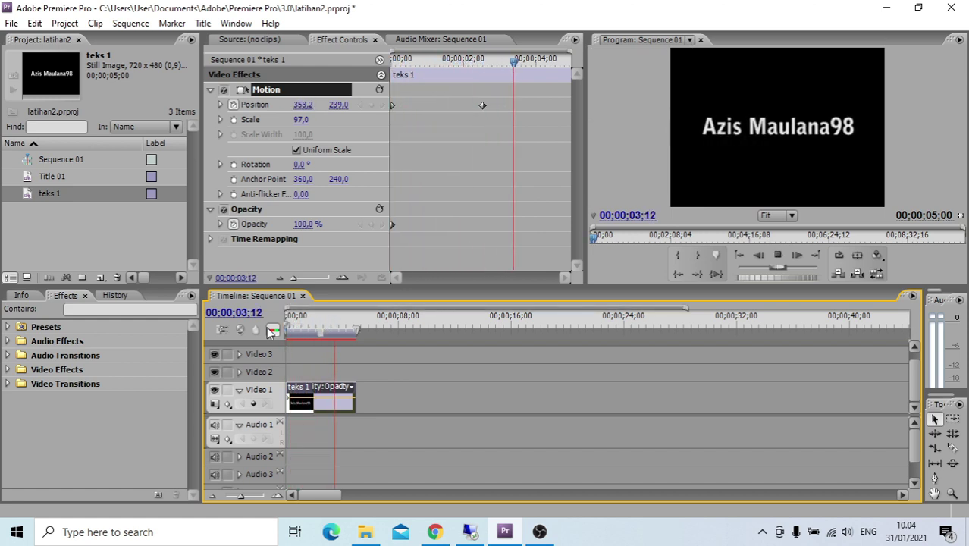
key("space")
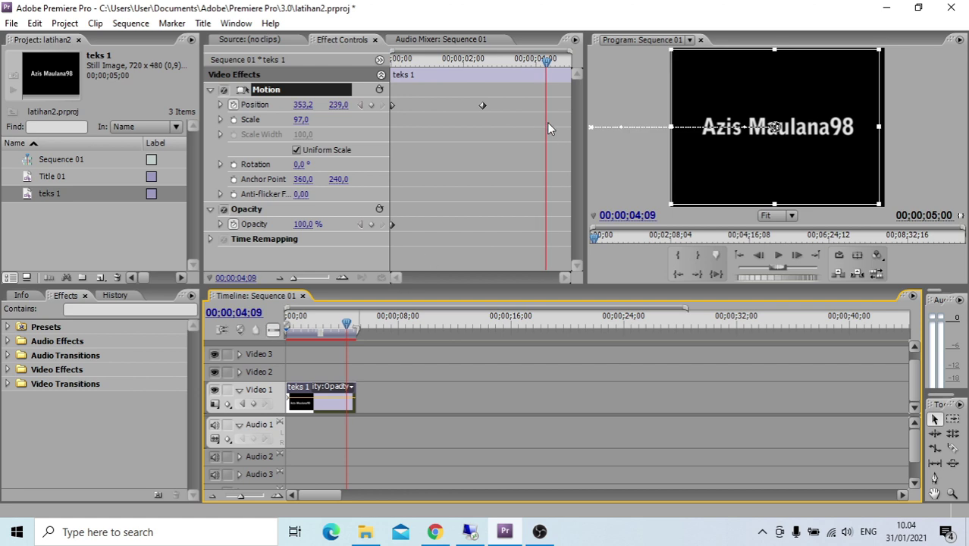
Step: Add a centred hold keyframe near 3s and push the title off-screen right at the end
left_click_drag(547, 67, 511, 77)
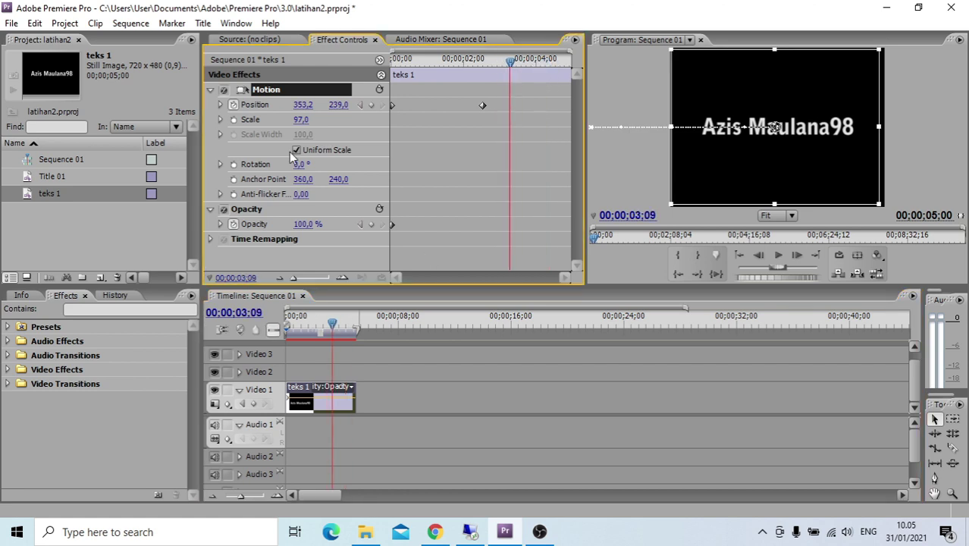
left_click_drag(303, 104, 307, 106)
left_click_drag(507, 66, 570, 64)
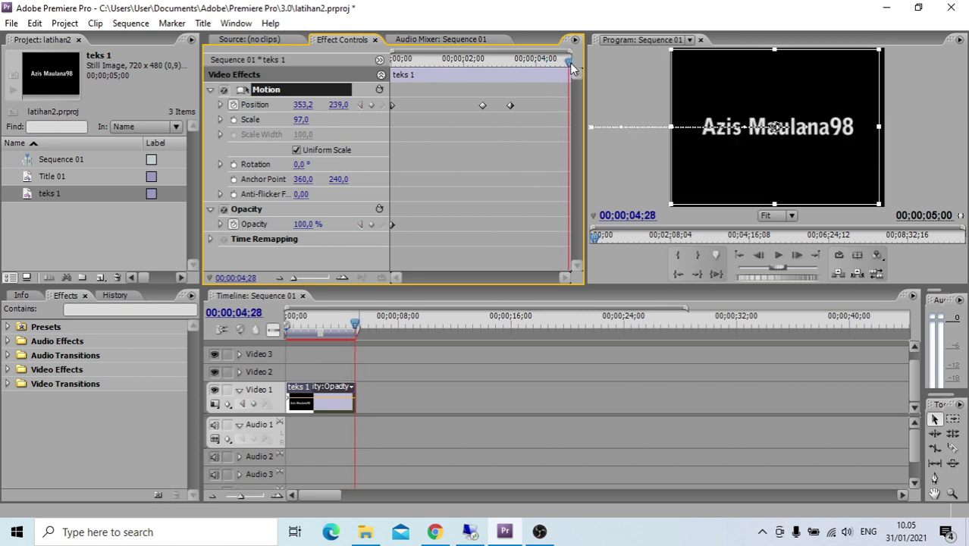
left_click_drag(743, 131, 931, 133)
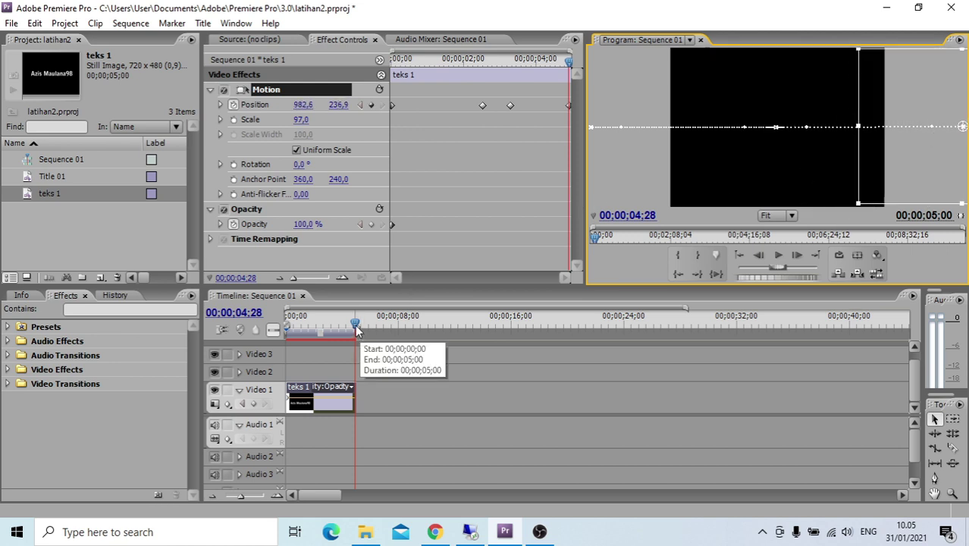
left_click_drag(356, 324, 270, 334)
key("space")
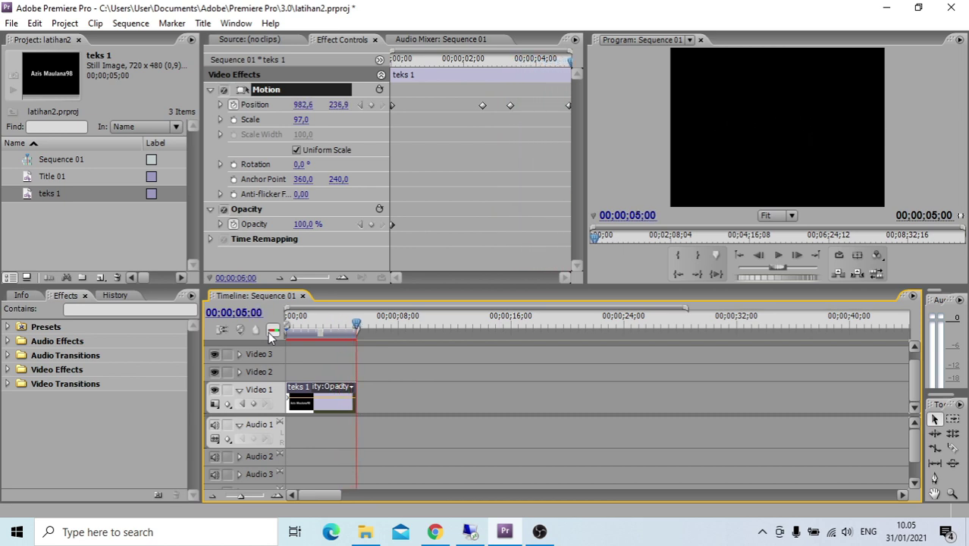
left_click(332, 325)
left_click_drag(332, 325, 282, 326)
key("space")
left_click_drag(350, 314, 282, 336)
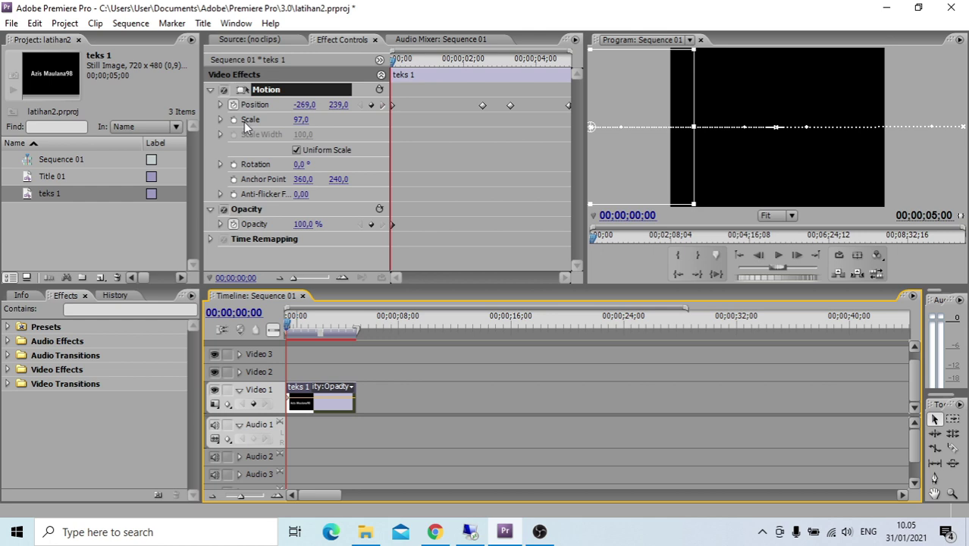
Step: Copy and paste teks 1 as 'teks 2' and place it after teks 1 on Video 1
right_click(38, 194)
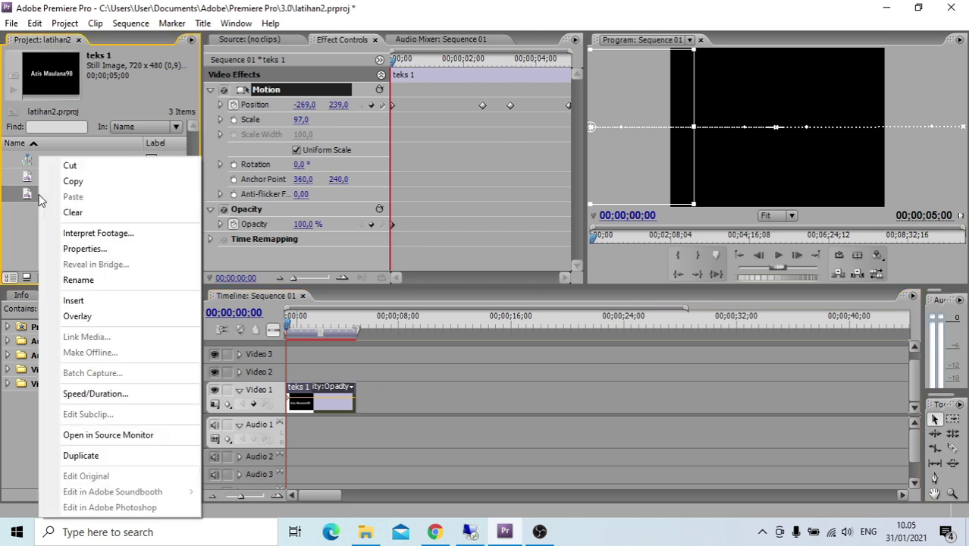
left_click(78, 185)
right_click(51, 249)
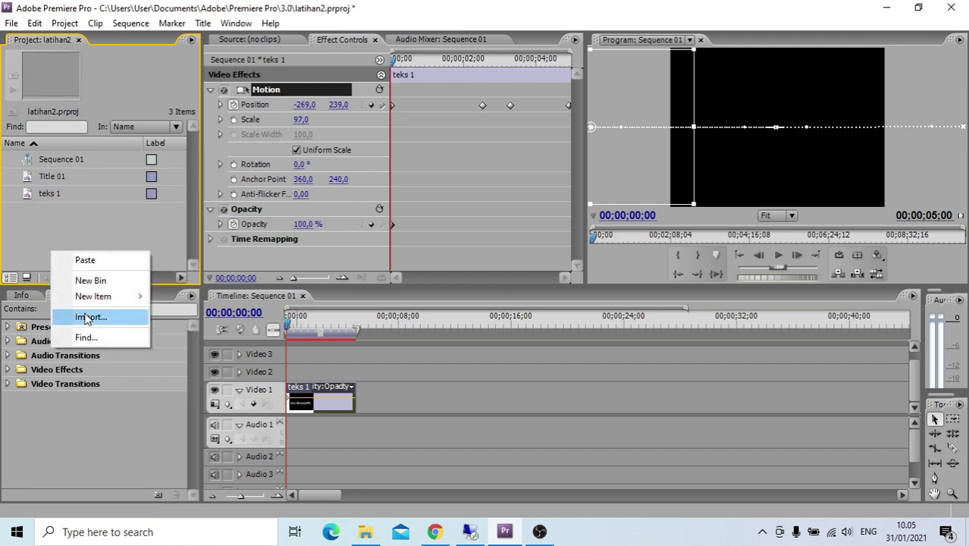
left_click(84, 261)
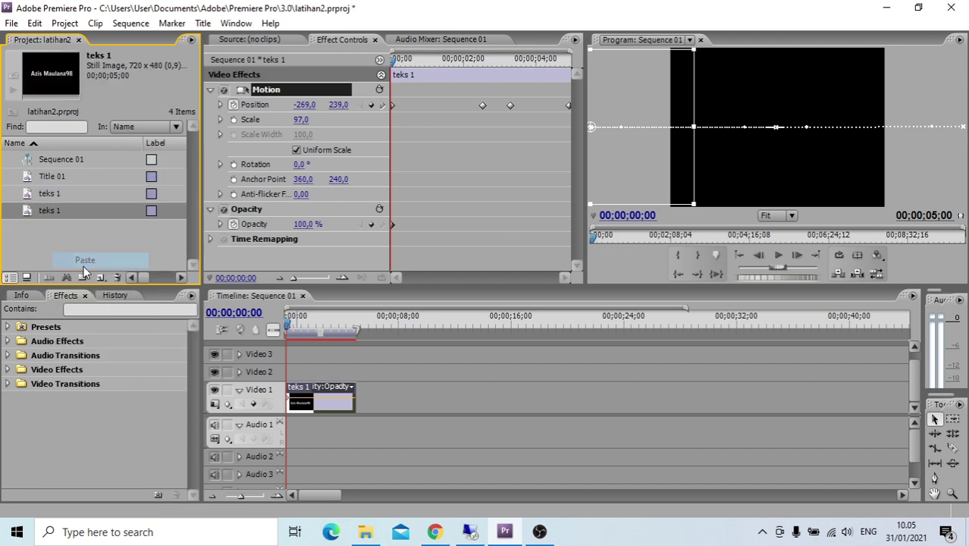
left_click(60, 223)
left_click(48, 210)
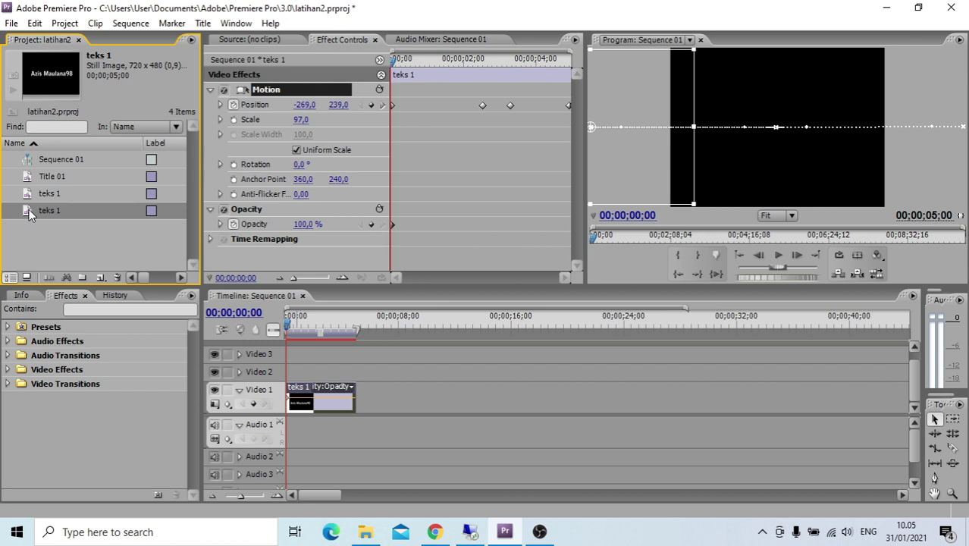
left_click(46, 210)
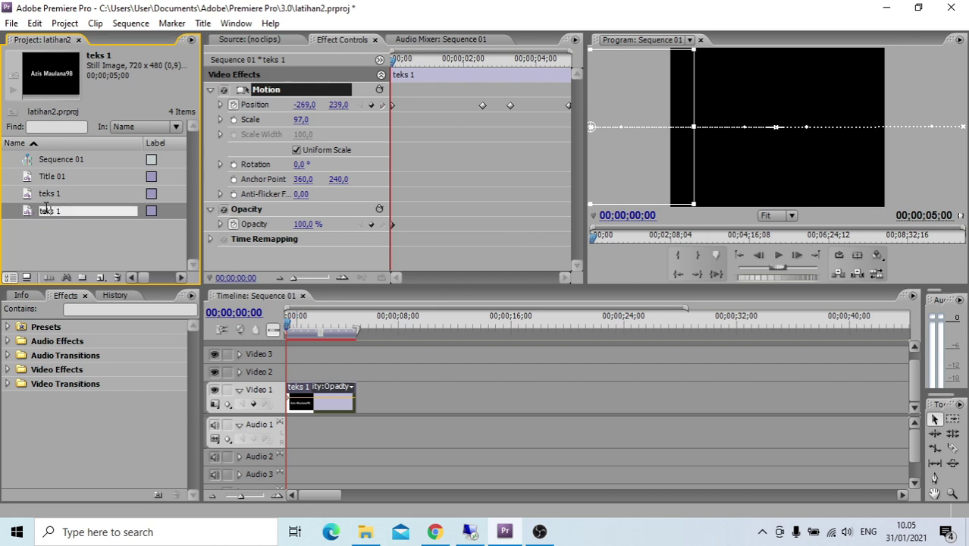
key("Return")
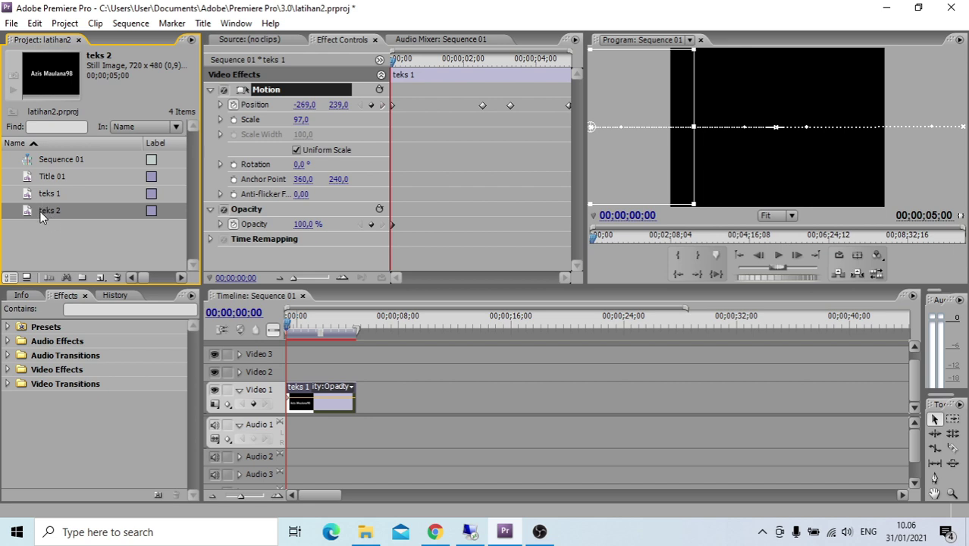
left_click_drag(187, 259, 441, 391)
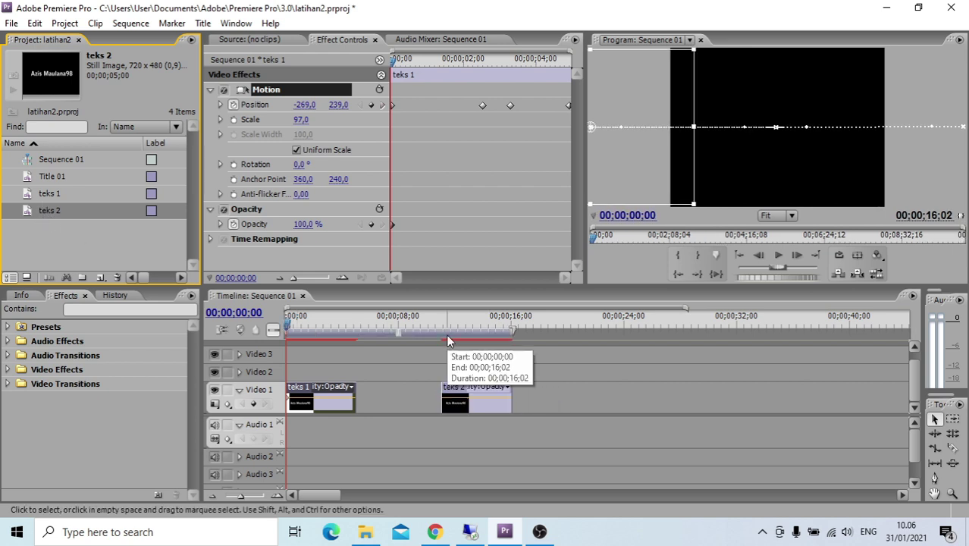
left_click(447, 331)
Step: Delete the teks 1 clip by mistake and restore it with Ctrl+Z
left_click(311, 332)
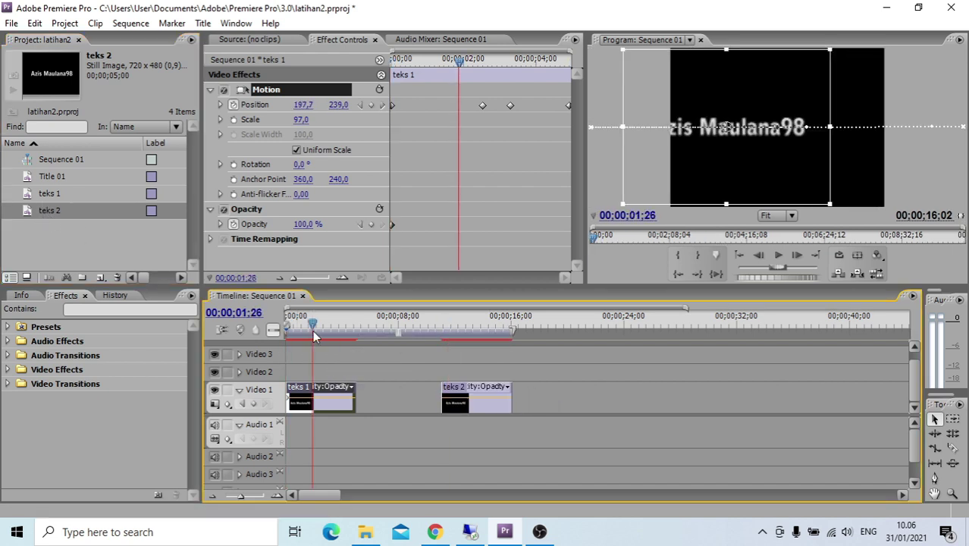
left_click(453, 332)
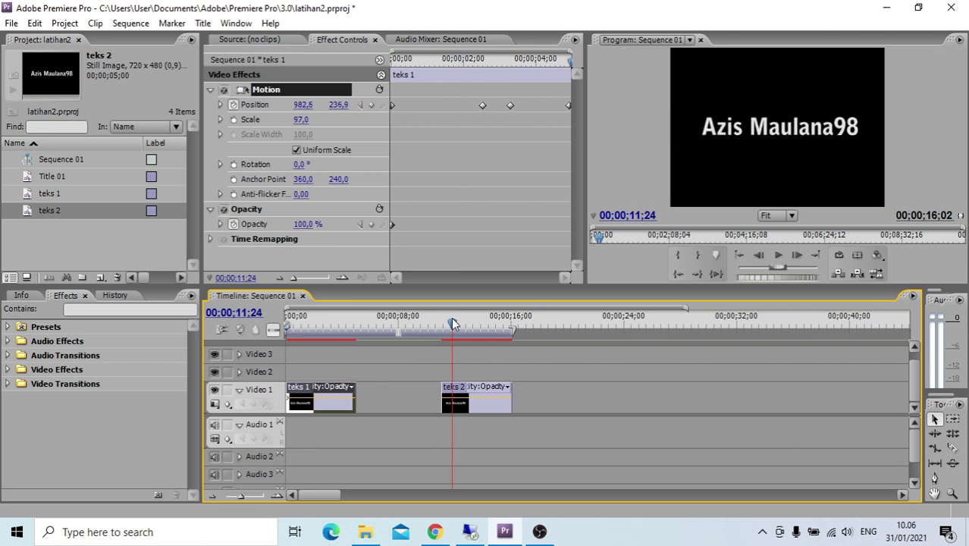
key("Delete")
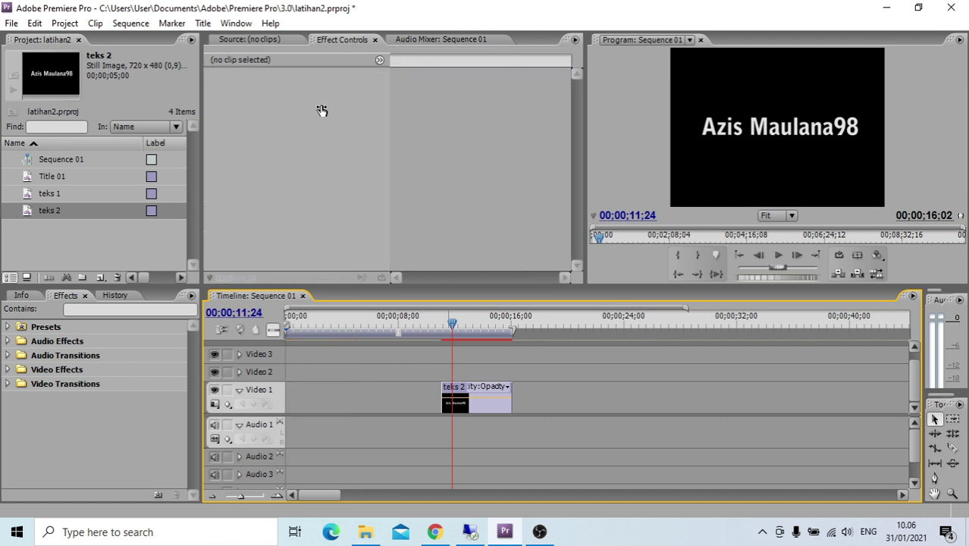
key("ctrl+z")
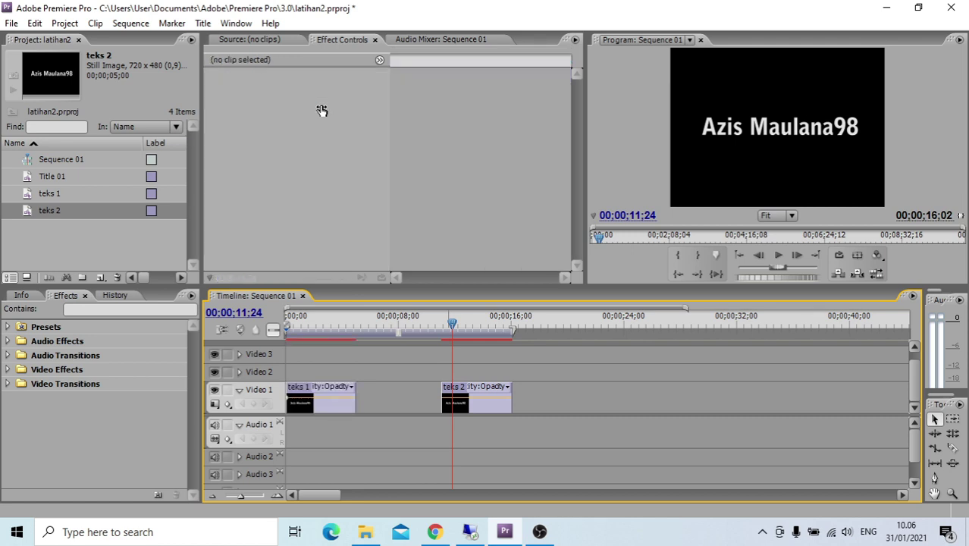
left_click(341, 321)
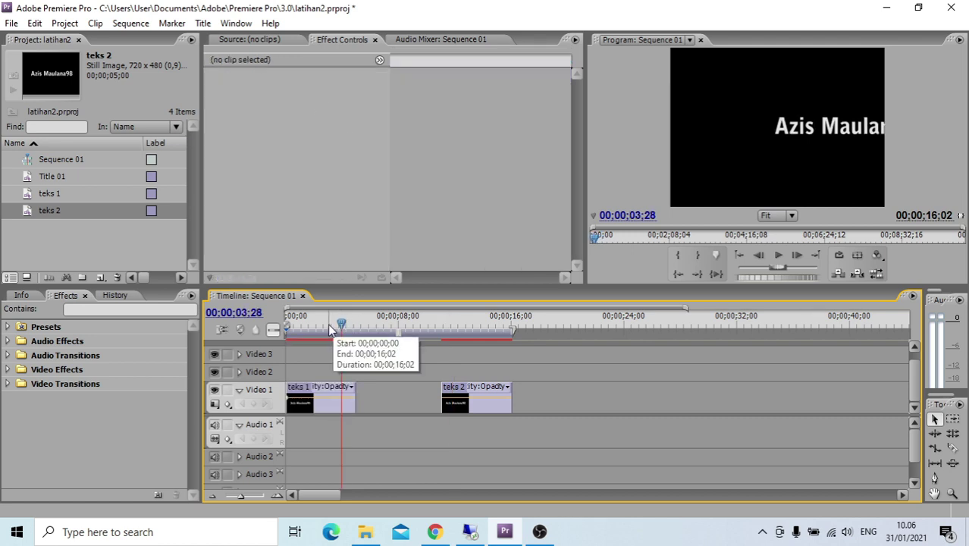
left_click(320, 404)
left_click(479, 335)
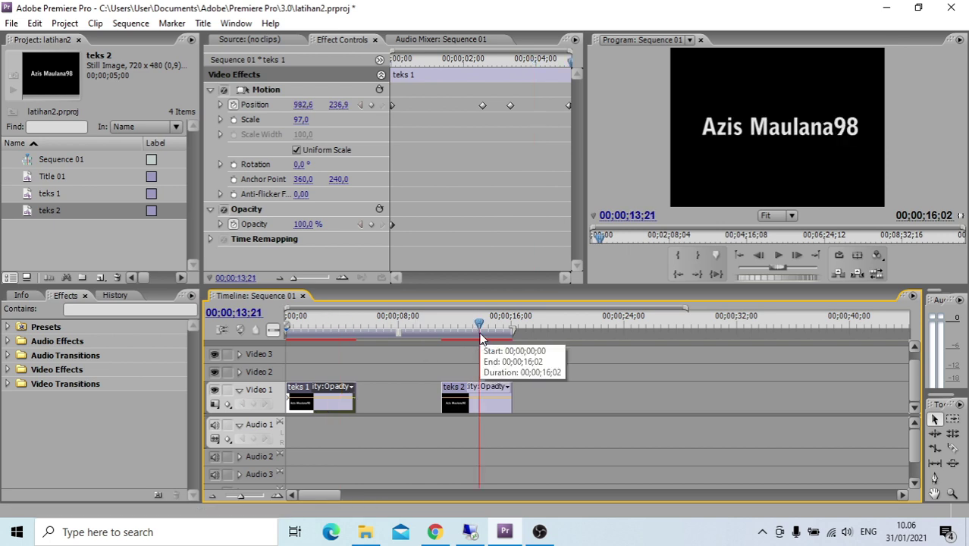
Step: Select teks 2, move to its first frame, and expand its Motion properties
left_click(467, 394)
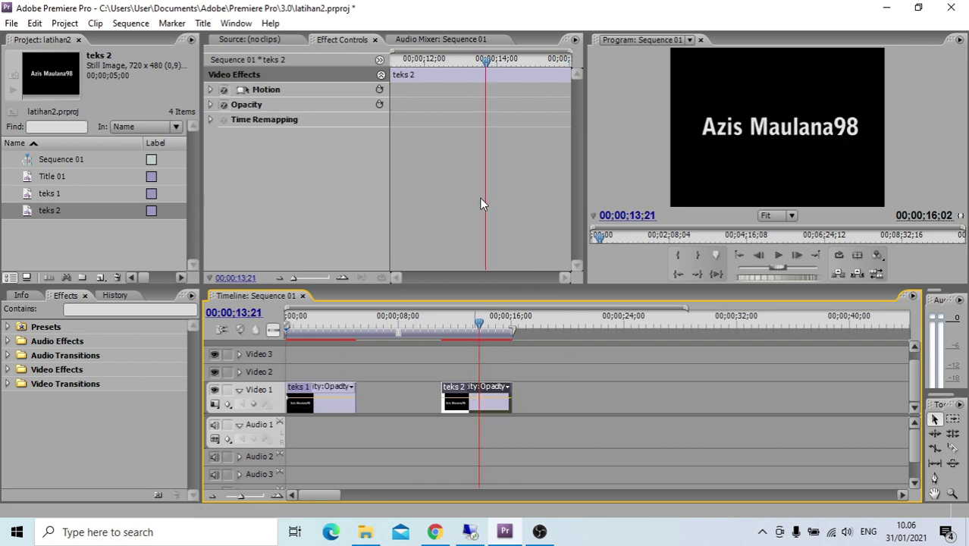
left_click_drag(486, 66, 257, 102)
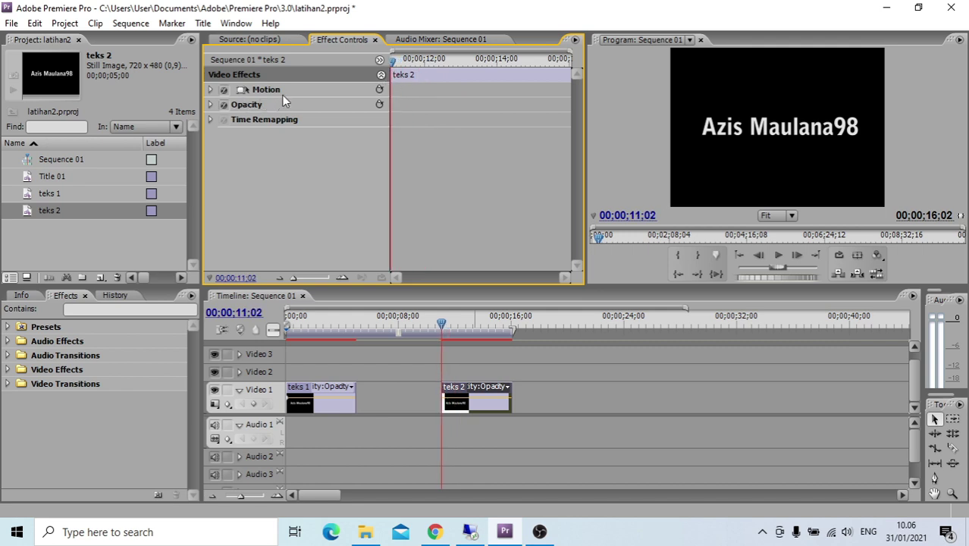
left_click(277, 92)
left_click(210, 90)
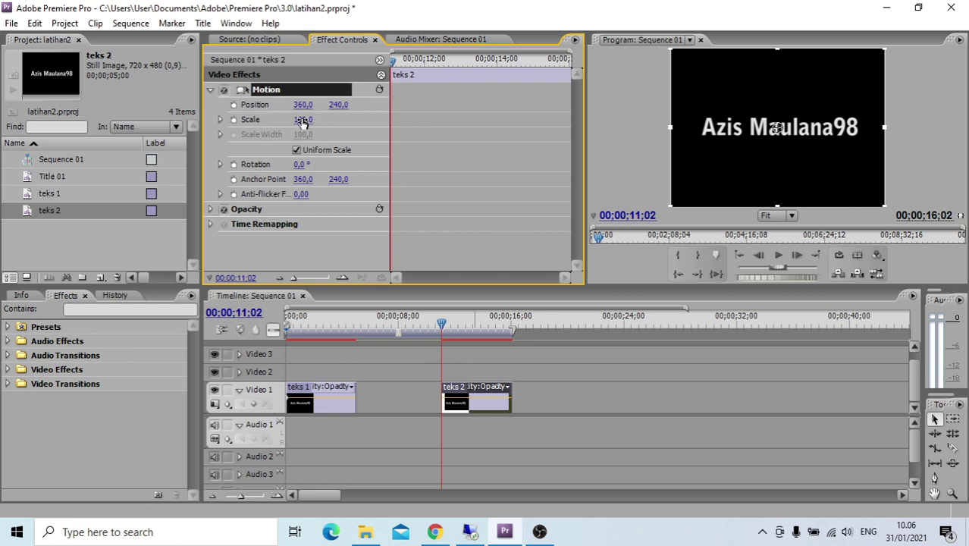
mouse_move(303, 120)
left_mouse_down()
mouse_move(313, 120)
mouse_move(303, 120)
left_mouse_up()
Step: Keyframe teks 2's Scale at 0 on its first frame, 11;02
left_click(220, 120)
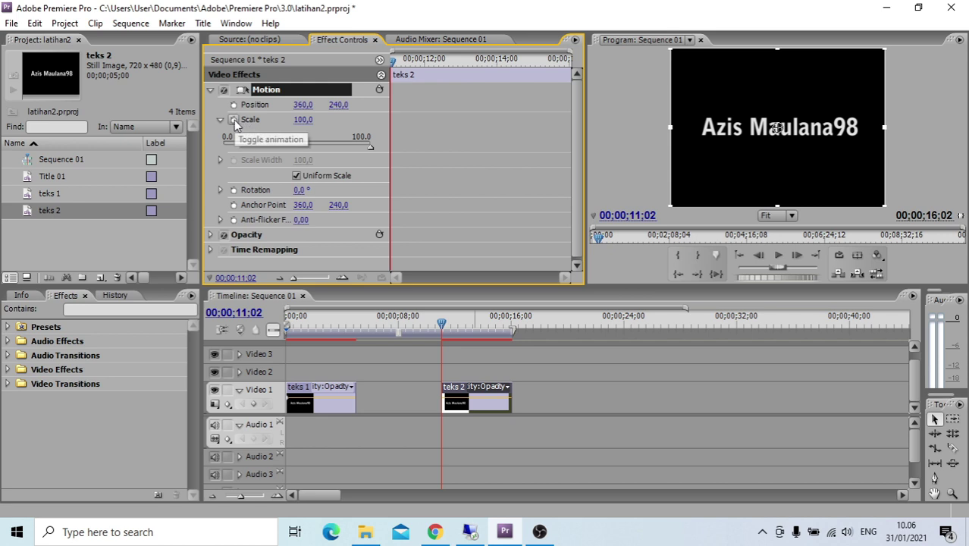
left_click(234, 120)
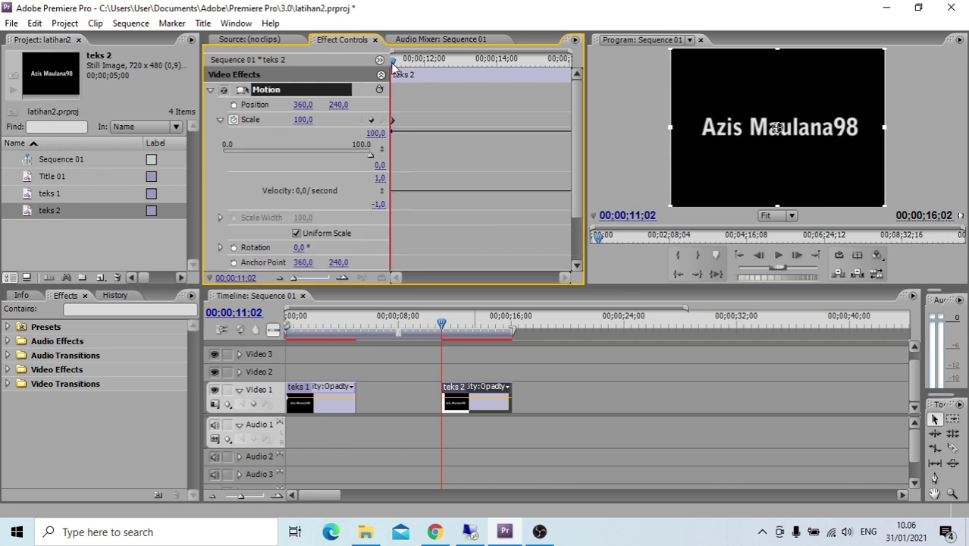
left_click(305, 120)
type("0")
key("Return")
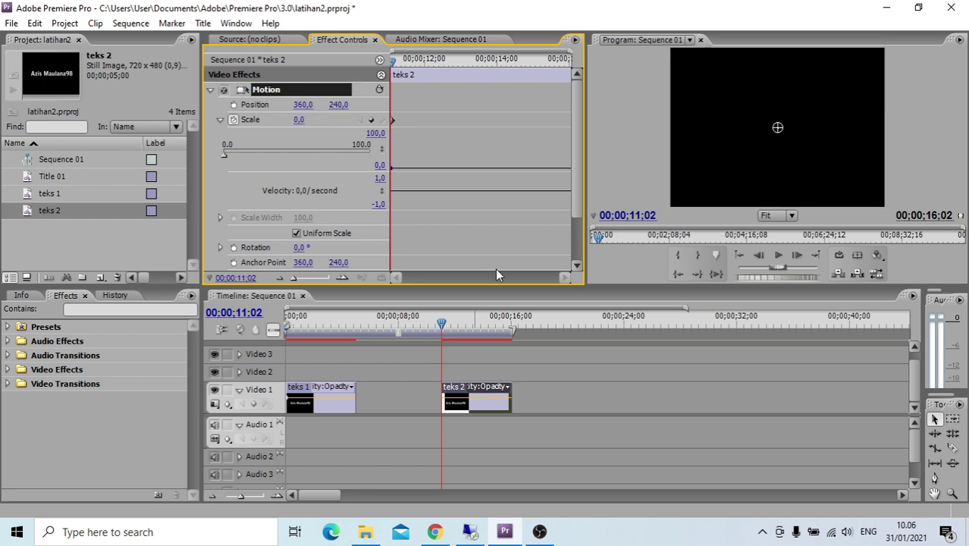
Step: Add a Scale 100 keyframe at about 13;16
left_click(446, 327)
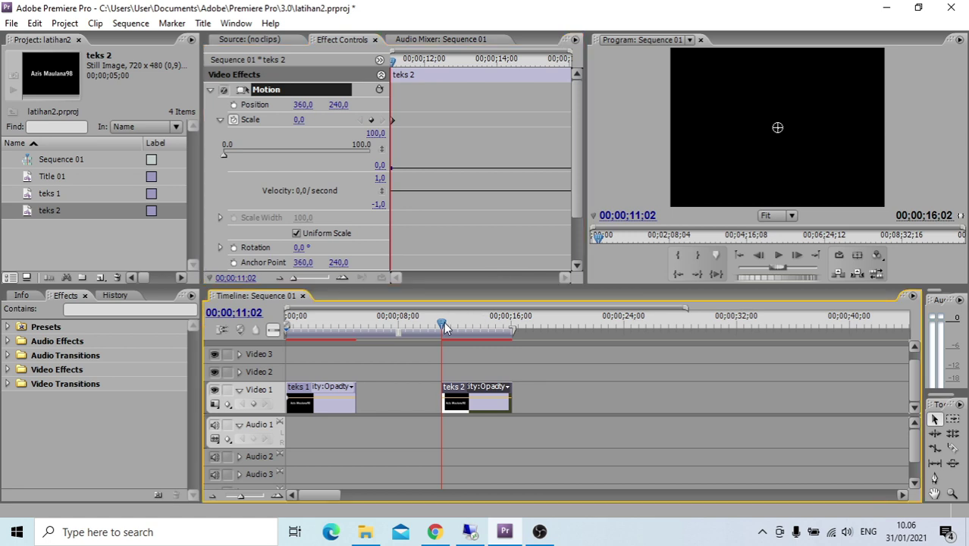
left_click_drag(446, 327, 479, 327)
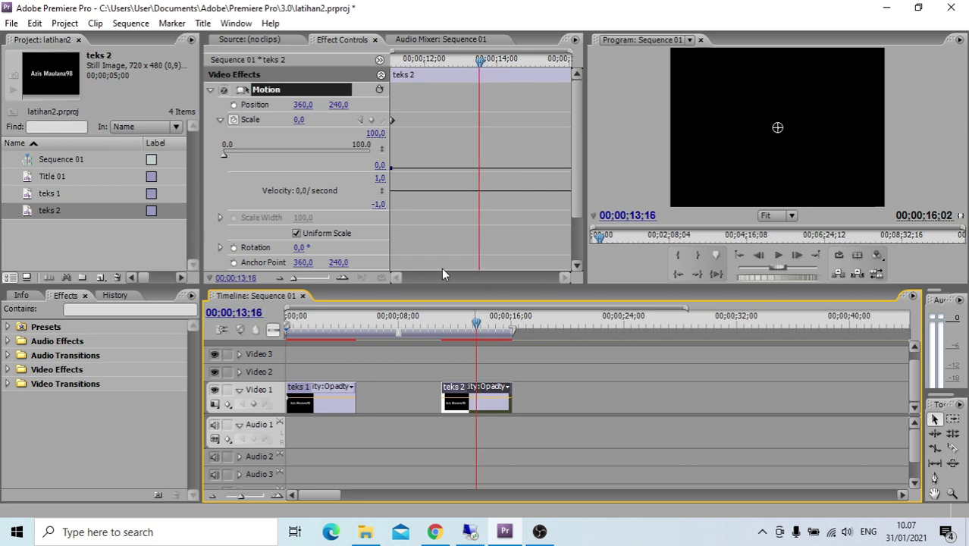
left_click(301, 120)
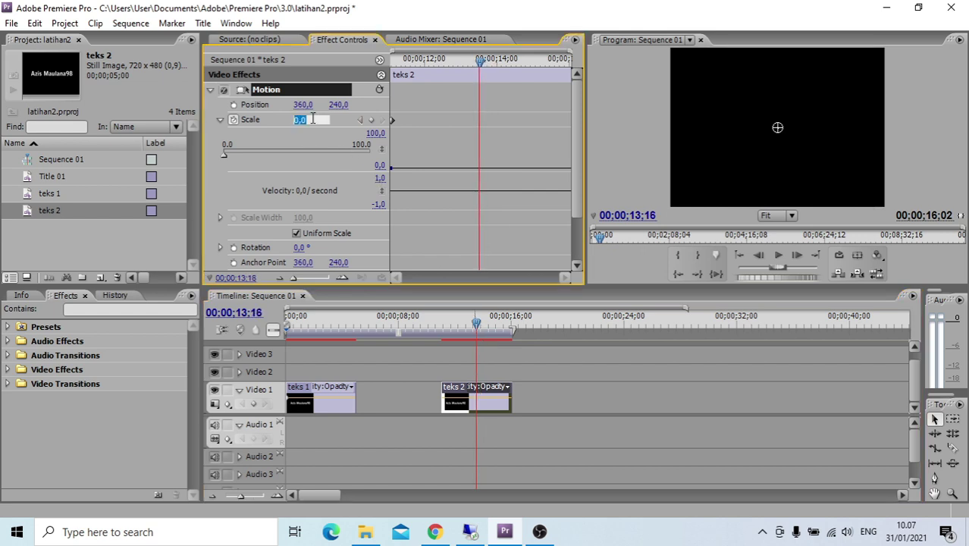
type("100")
key("Return")
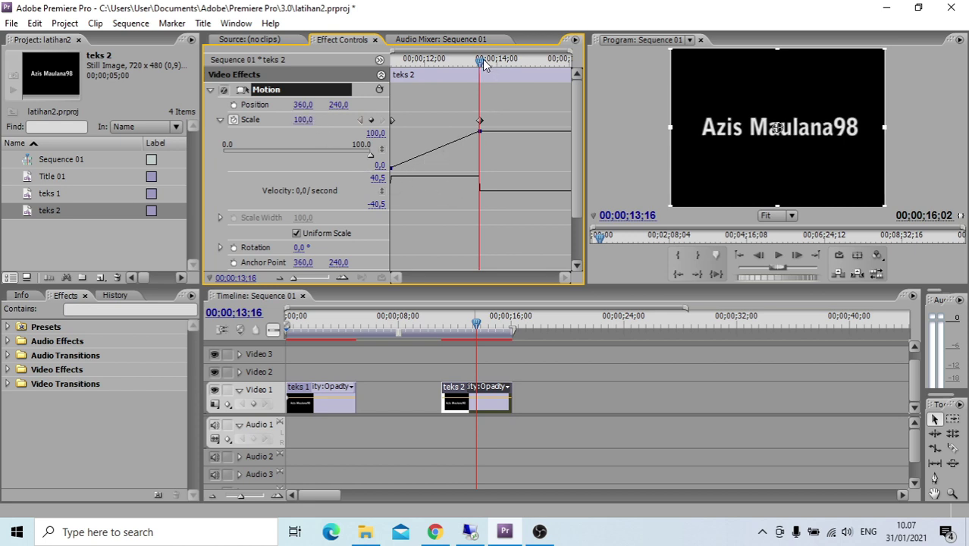
Step: Preview the scale-up, then park the playhead around 14;06
left_click_drag(483, 61, 404, 72)
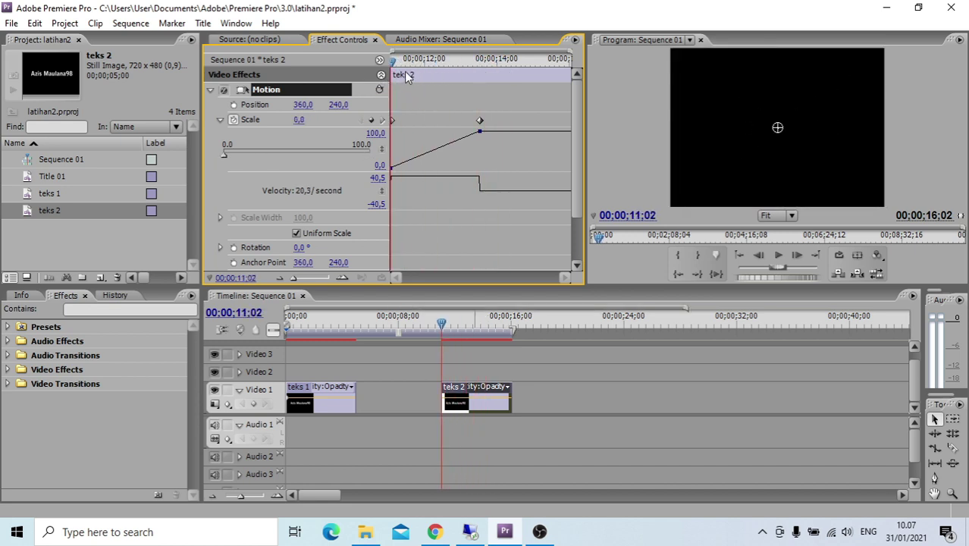
key("space")
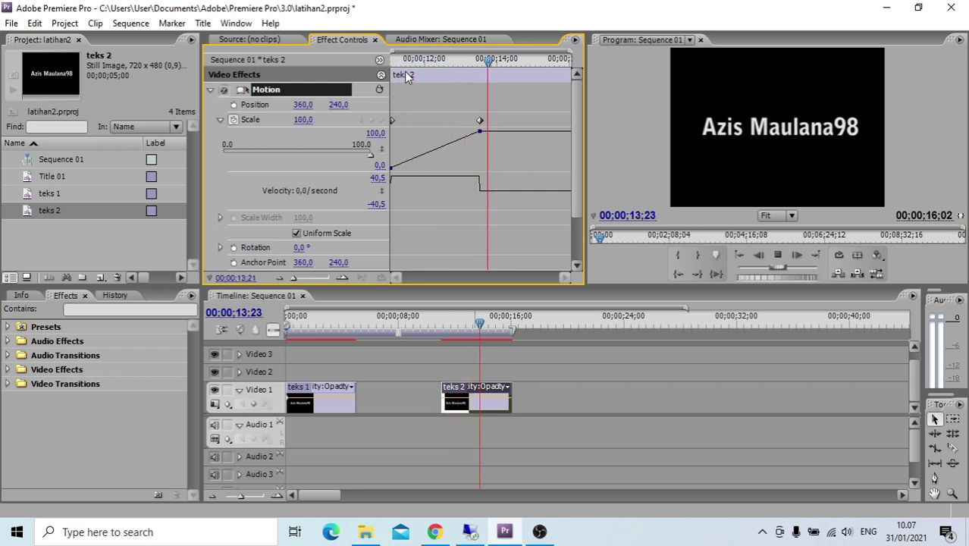
key("space")
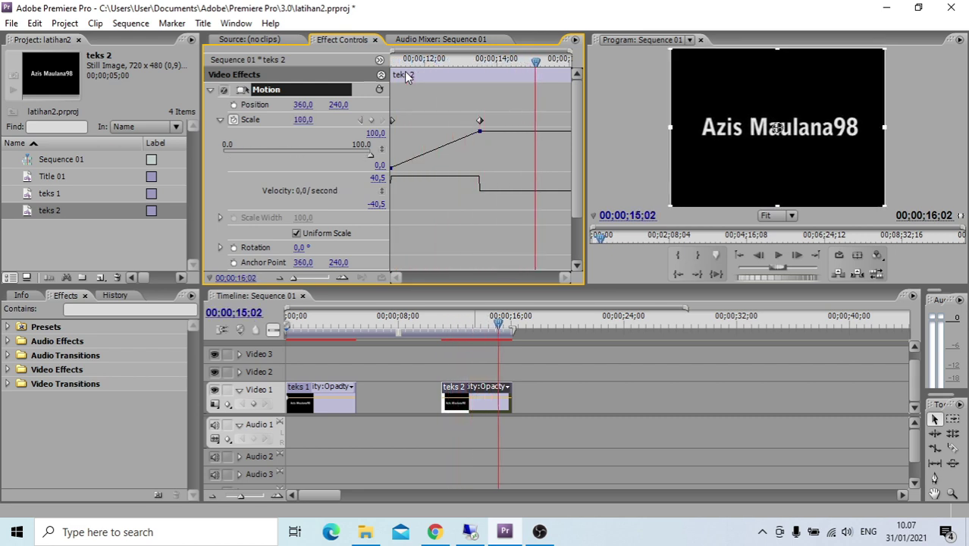
left_click_drag(541, 63, 507, 77)
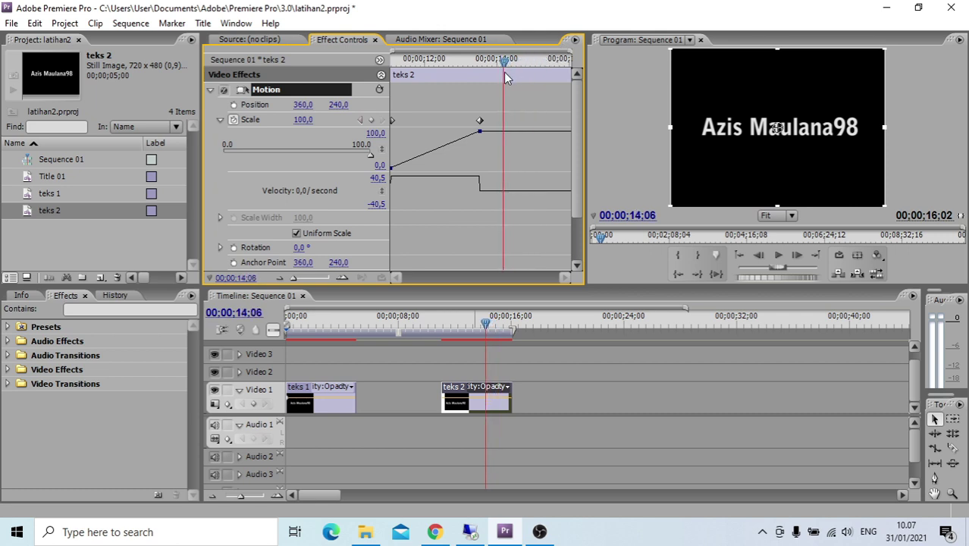
Step: Add a hold keyframe at Scale 100 at 14;06
left_click(309, 120)
type("100")
key("Return")
Step: Set Scale back to 0 at 16;00, the end of teks 2
left_click_drag(504, 60, 576, 85)
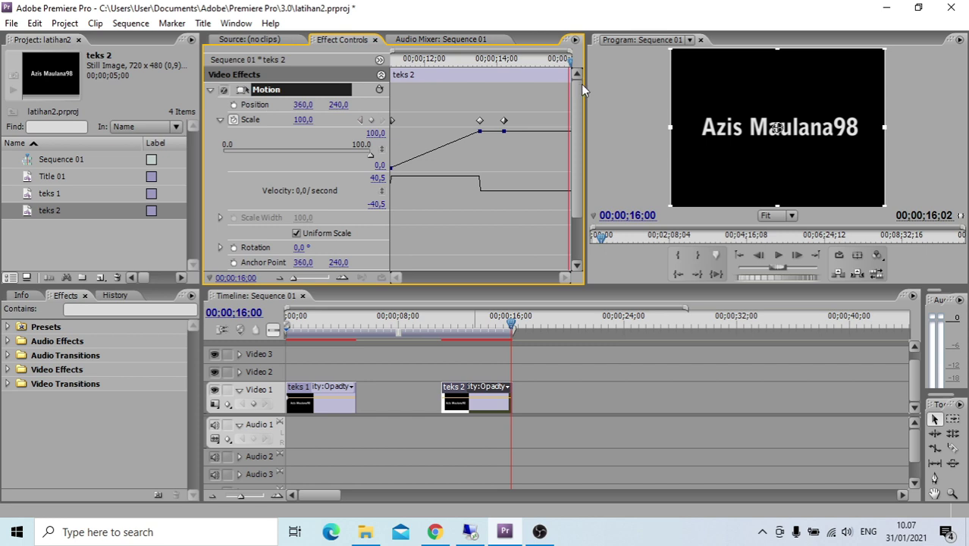
key("space")
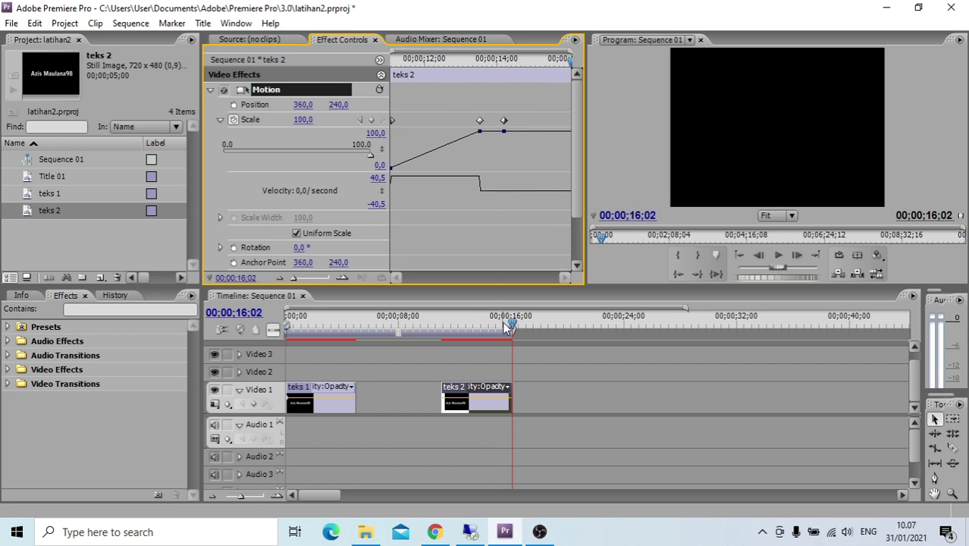
left_click(510, 319)
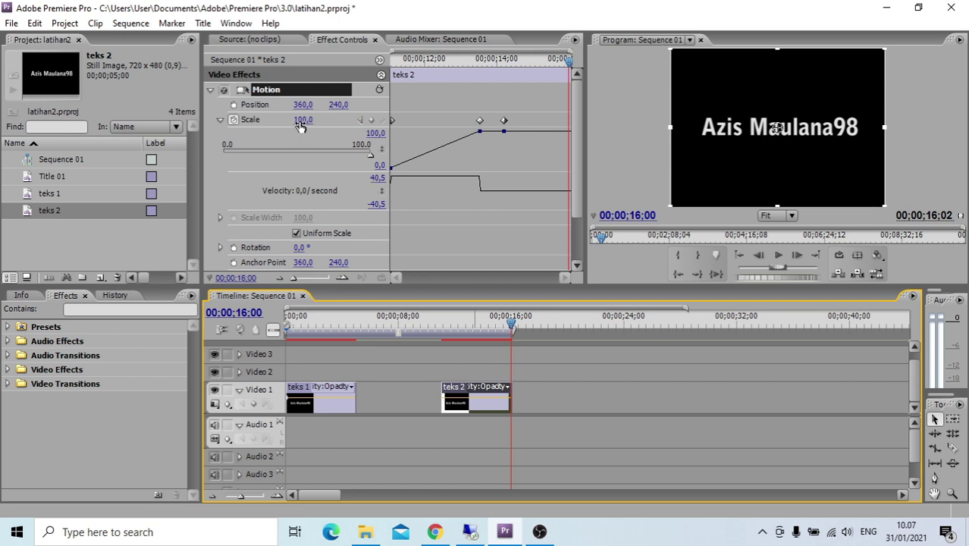
left_click(303, 119)
type("0")
key("Return")
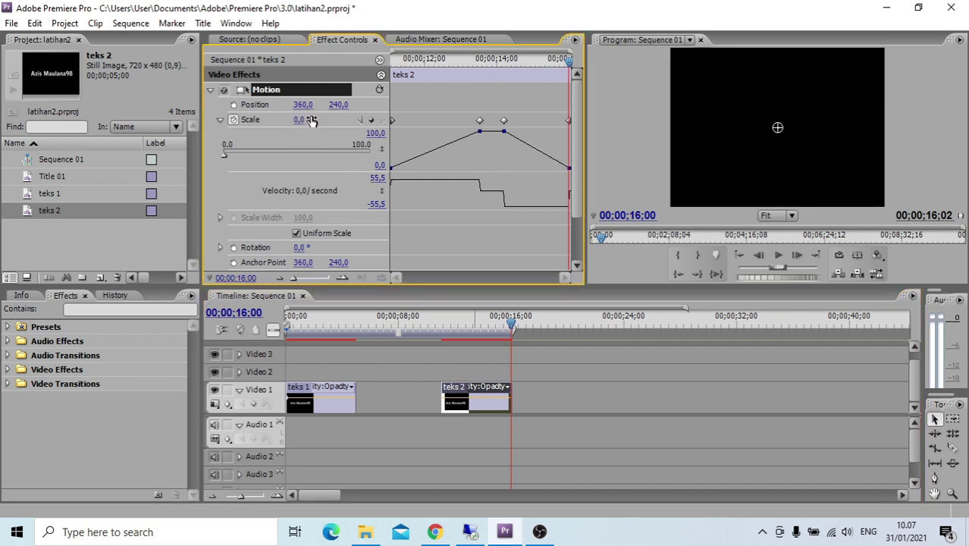
Step: Play the teks 2 animation back from 09;28
left_click(509, 320)
left_click(426, 337)
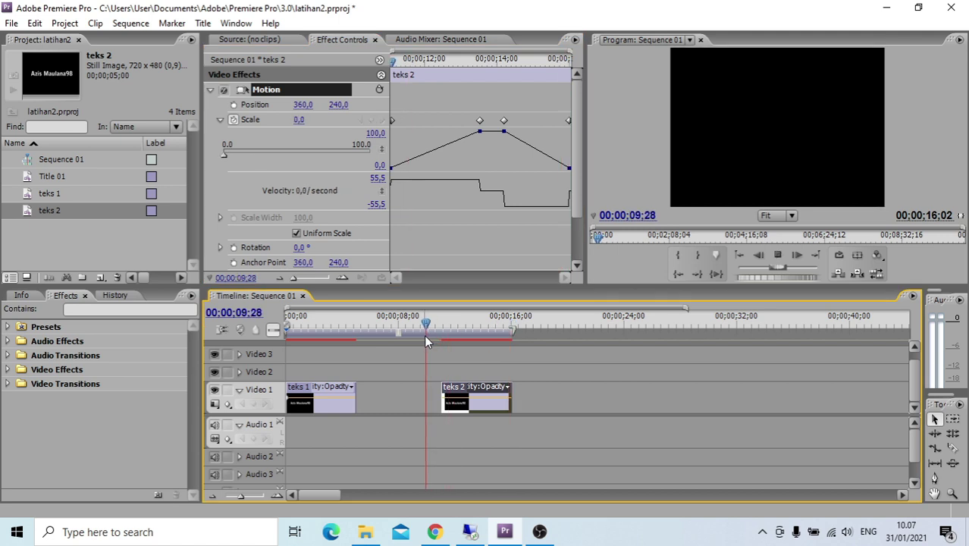
key("space")
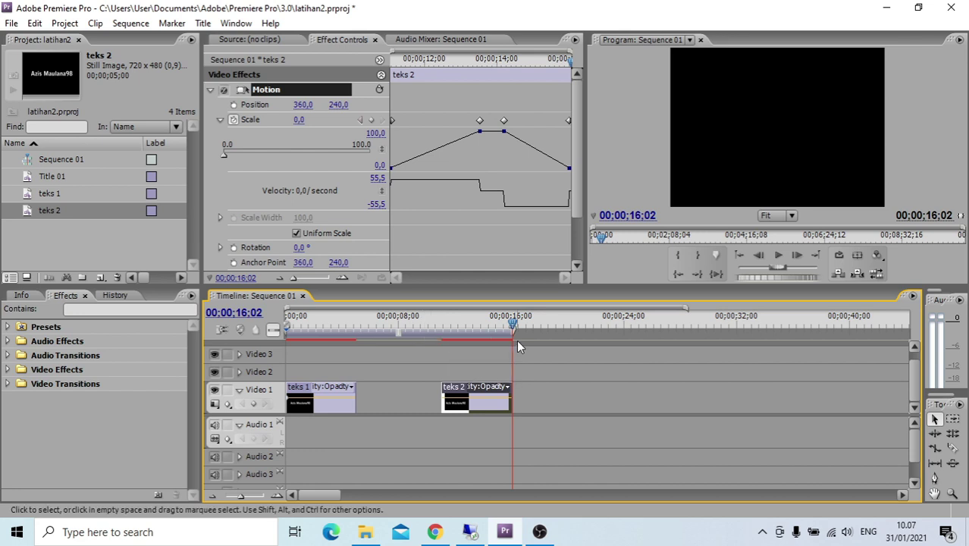
right_click(387, 400)
left_click(400, 410)
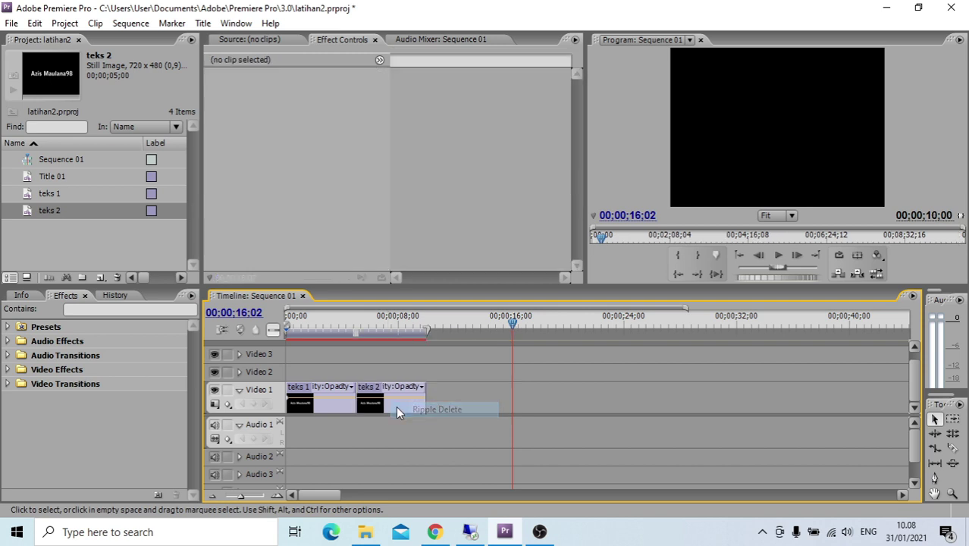
left_click_drag(510, 325, 274, 335)
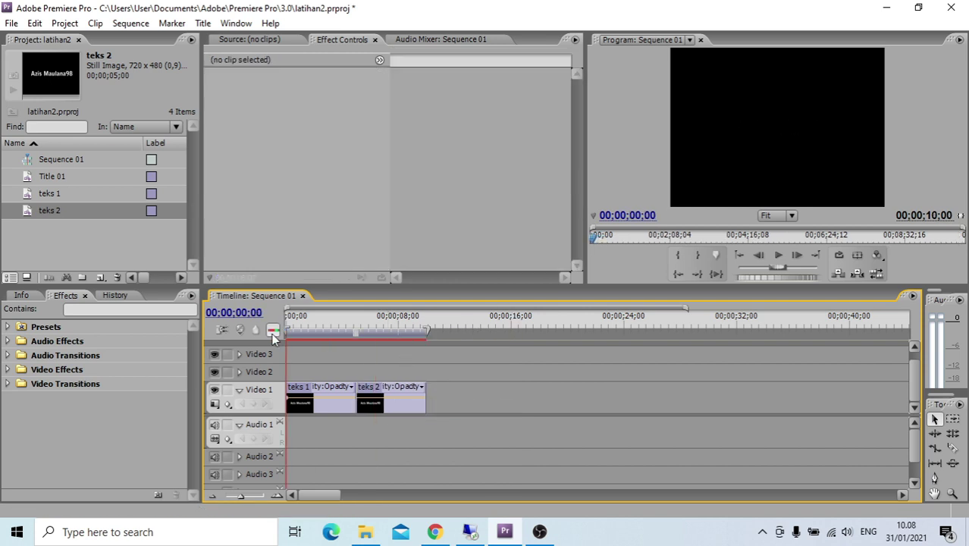
key("space")
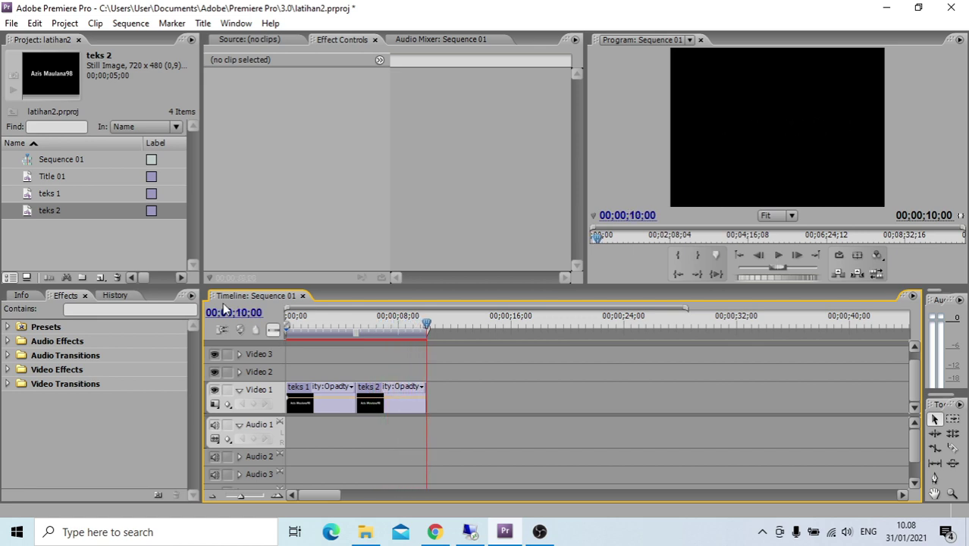
Step: Copy and paste teks 2 in the Project panel, renaming the copy teks 3
right_click(42, 219)
left_click(107, 183)
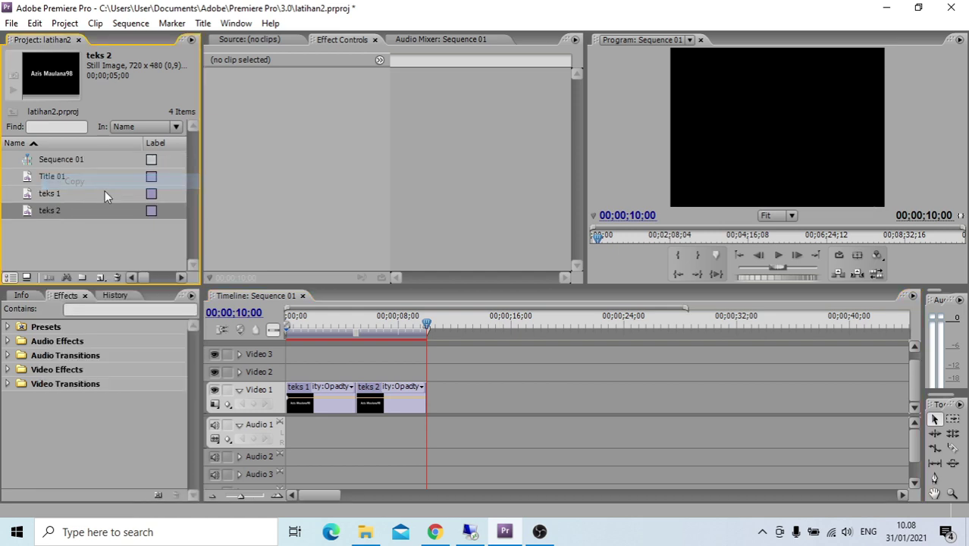
right_click(74, 226)
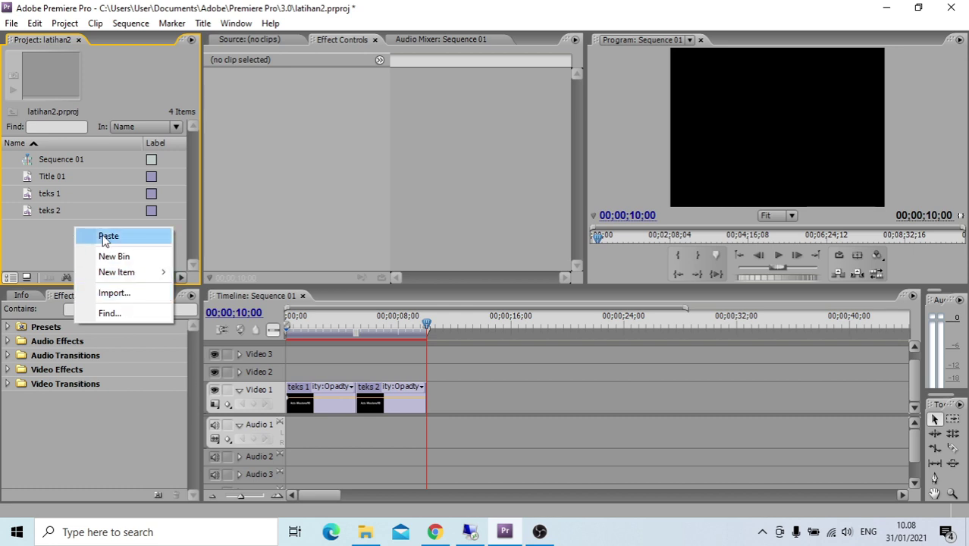
left_click(108, 236)
left_click(45, 228)
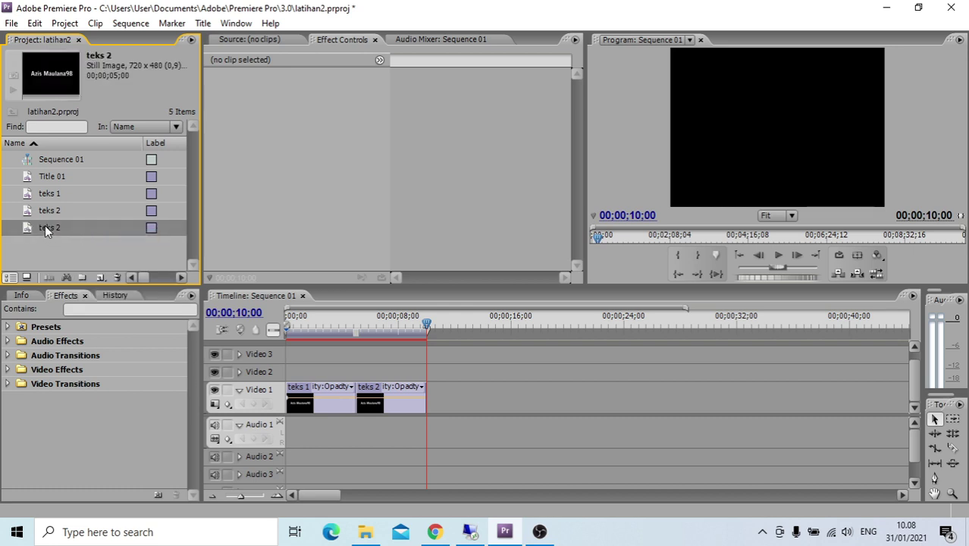
key("BackSpace")
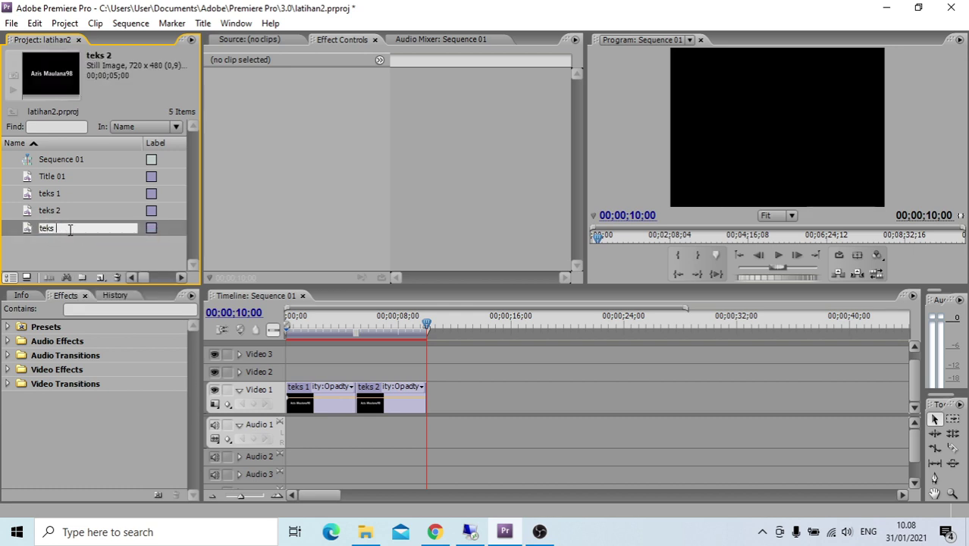
type("3")
key("Return")
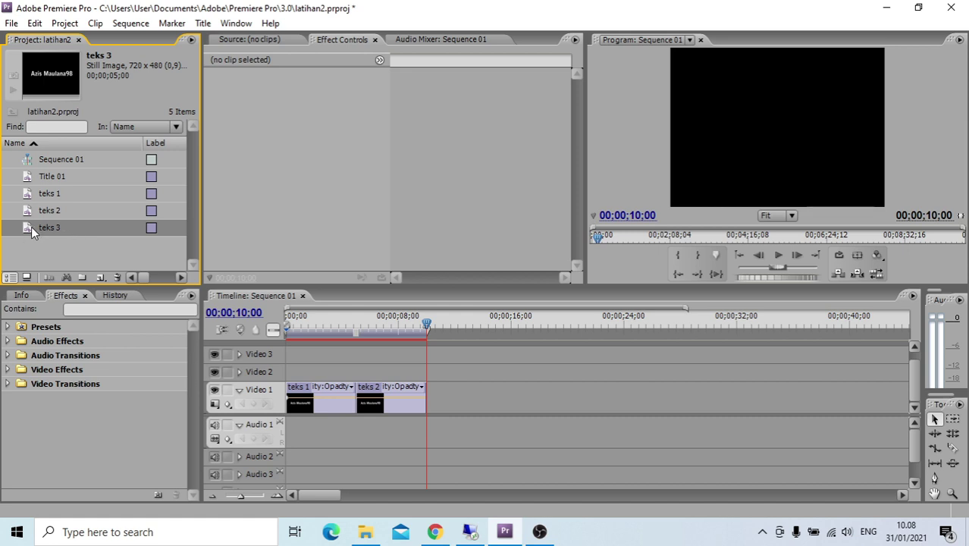
Step: Place teks 3 on Video 1 after teks 2 and move the playhead onto it
left_click_drag(31, 227, 455, 401)
left_click(477, 325)
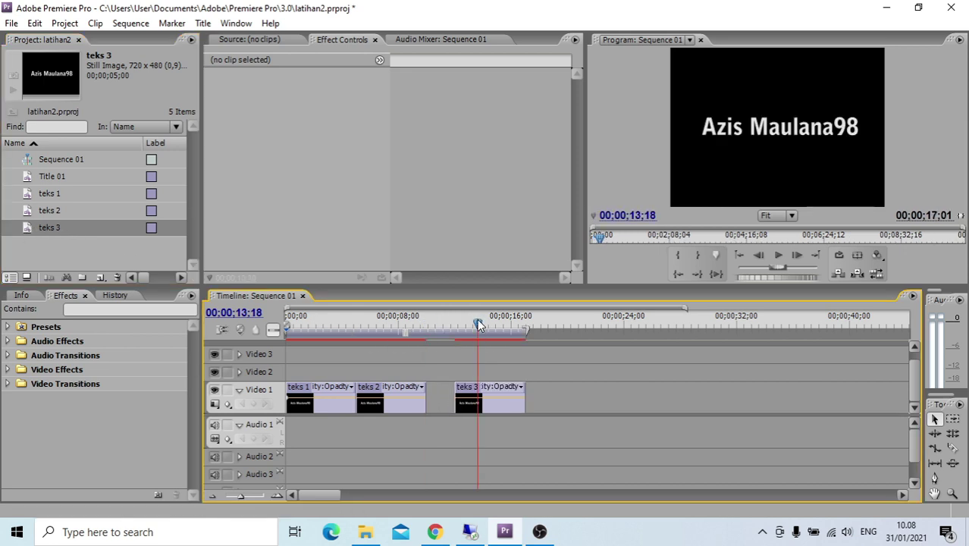
left_click_drag(478, 325, 458, 325)
Step: Expand teks 3's Motion and start a Rotation keyframe at 0° at 12;01
left_click(489, 400)
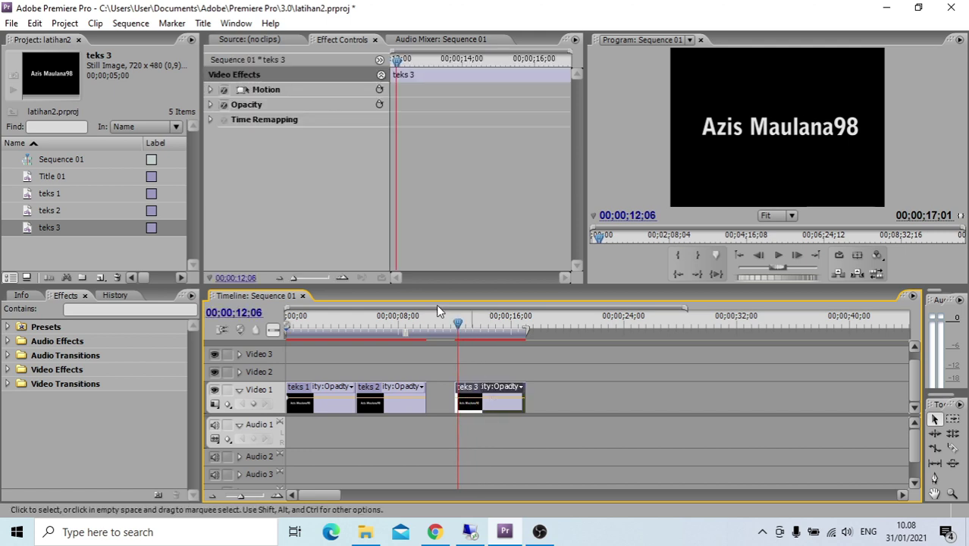
left_click(216, 88)
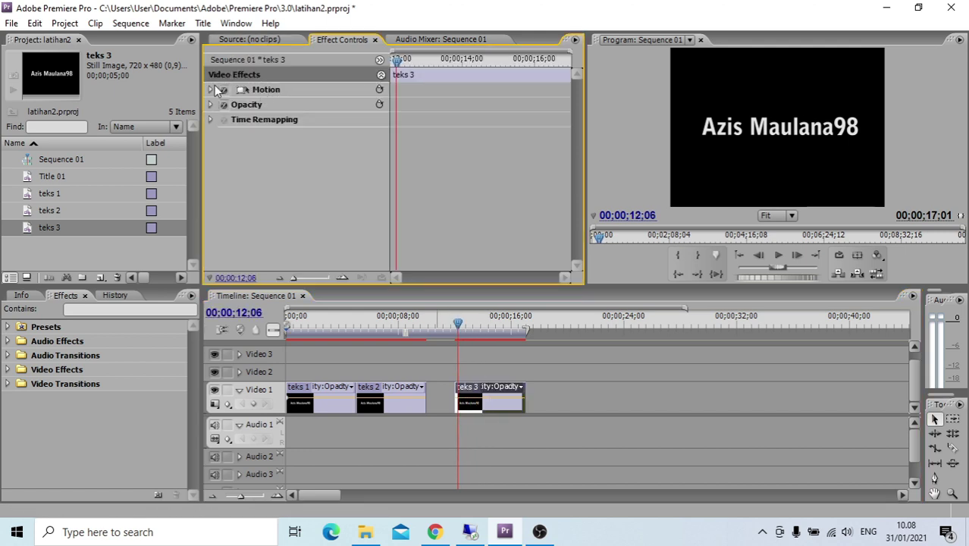
left_click(211, 89)
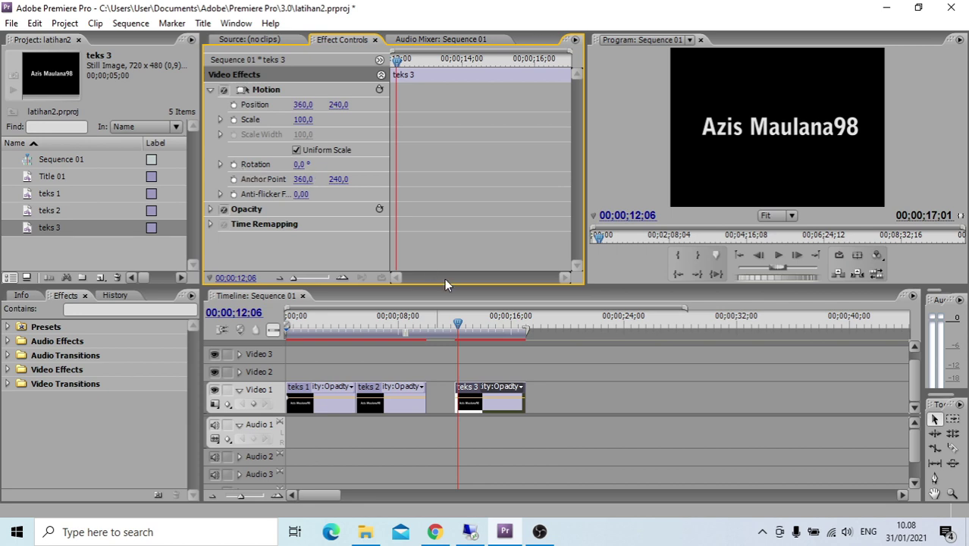
left_click(391, 60)
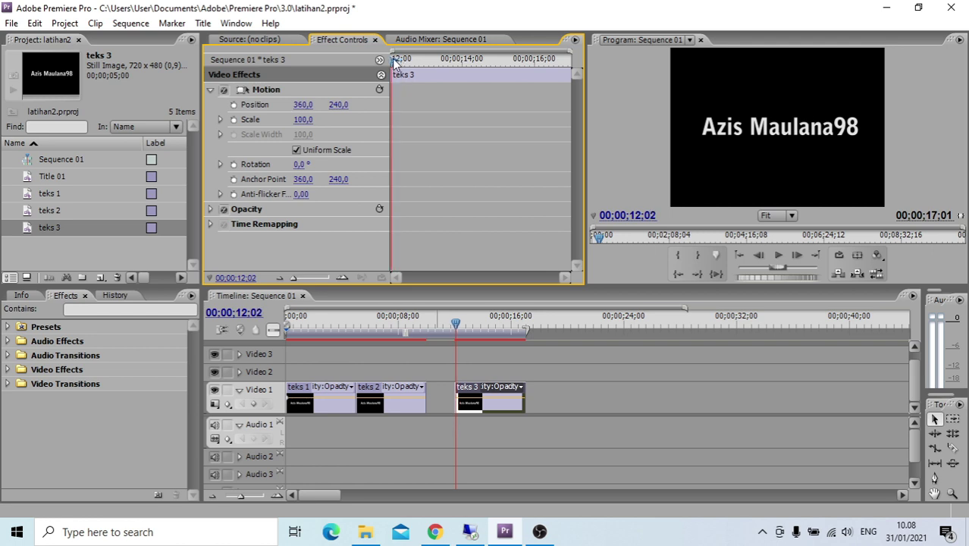
left_click(391, 59)
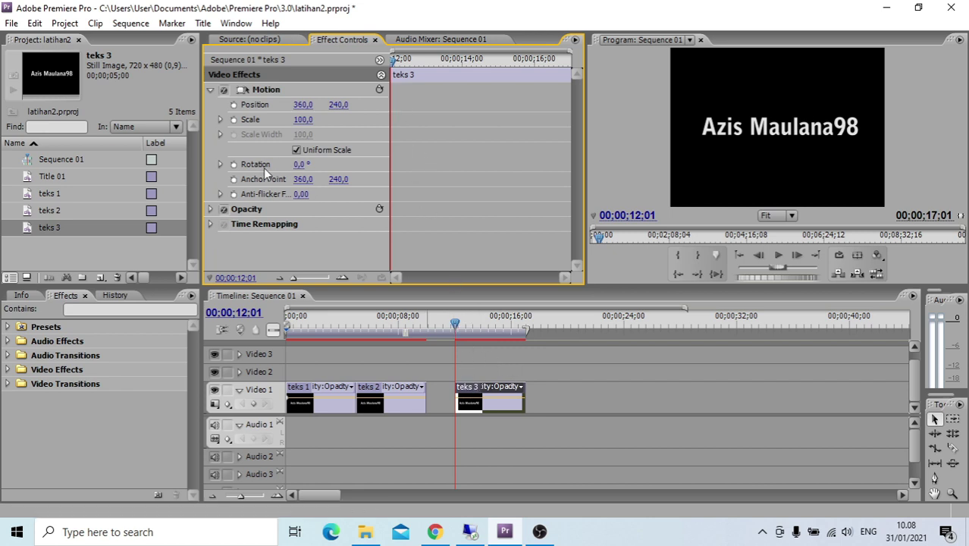
left_click(234, 166)
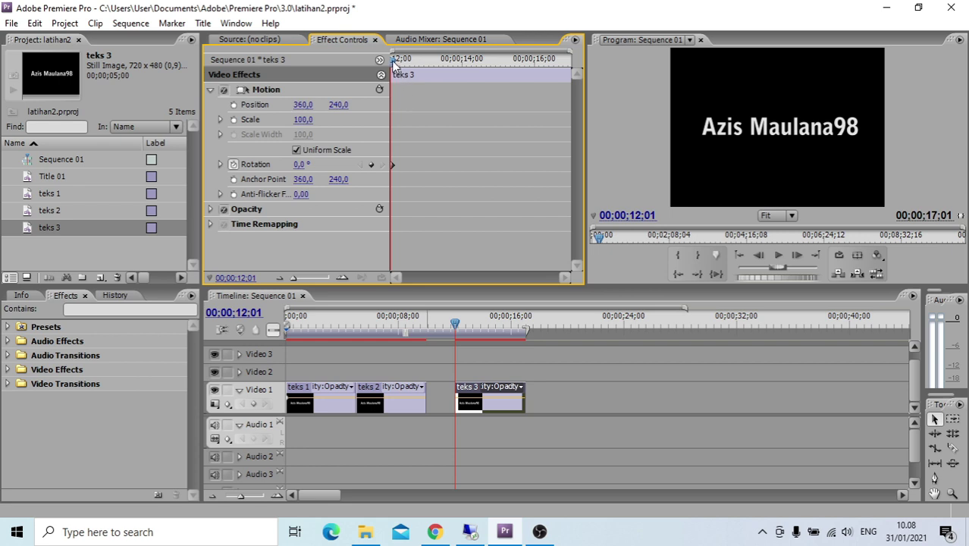
Step: Add a Rotation keyframe of 60° at 14;02
left_click_drag(394, 66, 415, 67)
left_click_drag(455, 72, 468, 73)
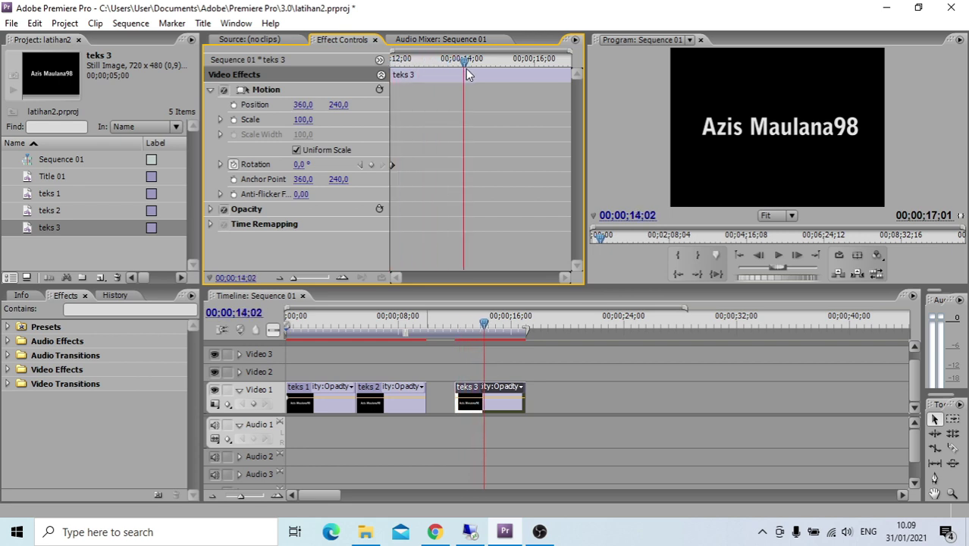
left_click(299, 167)
type("60")
key("Return")
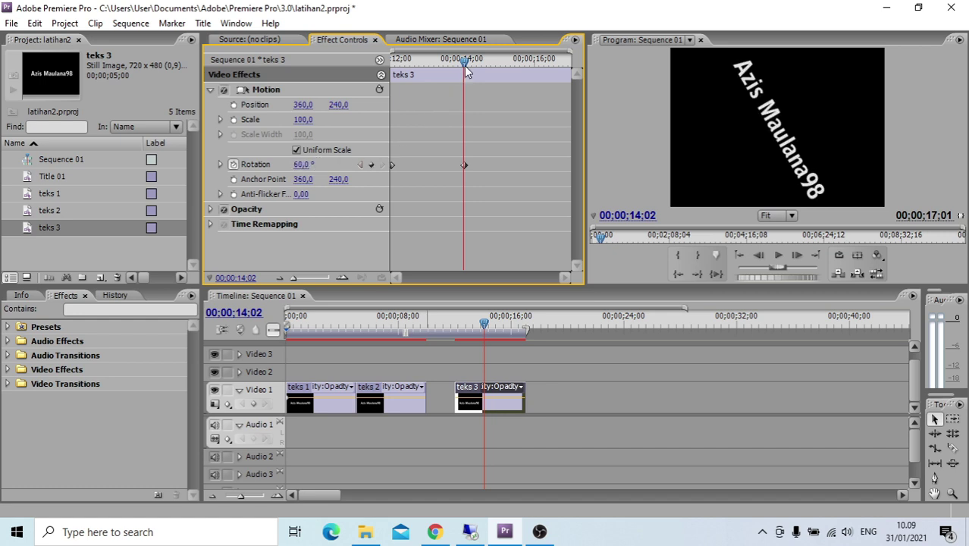
left_click_drag(467, 70, 372, 101)
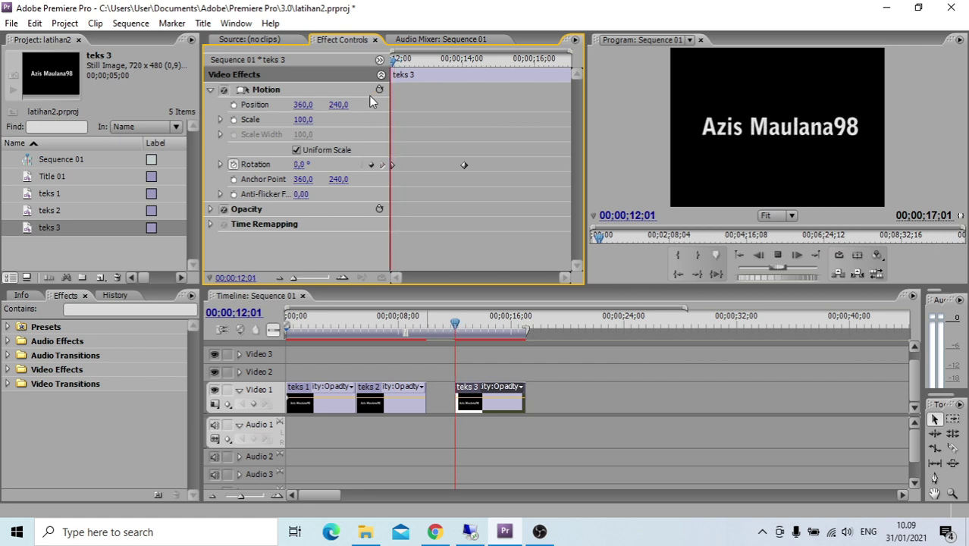
Step: Add a third Rotation keyframe of 360° at about 14;20
key("space")
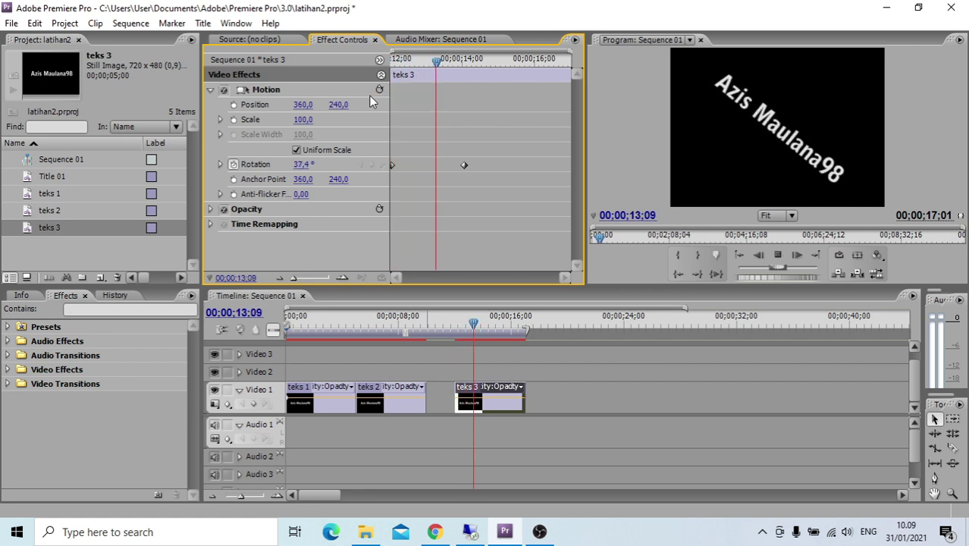
key("space")
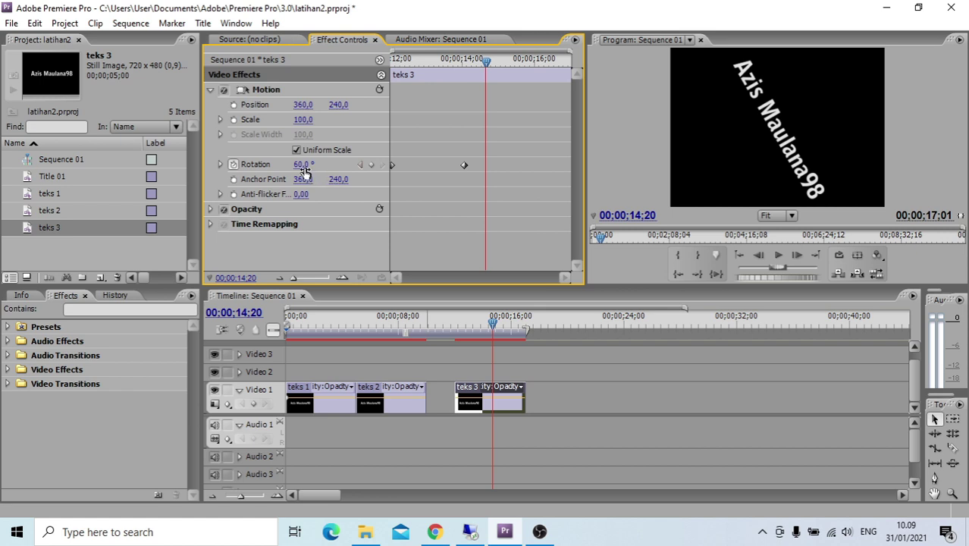
left_click_drag(304, 171, 439, 170)
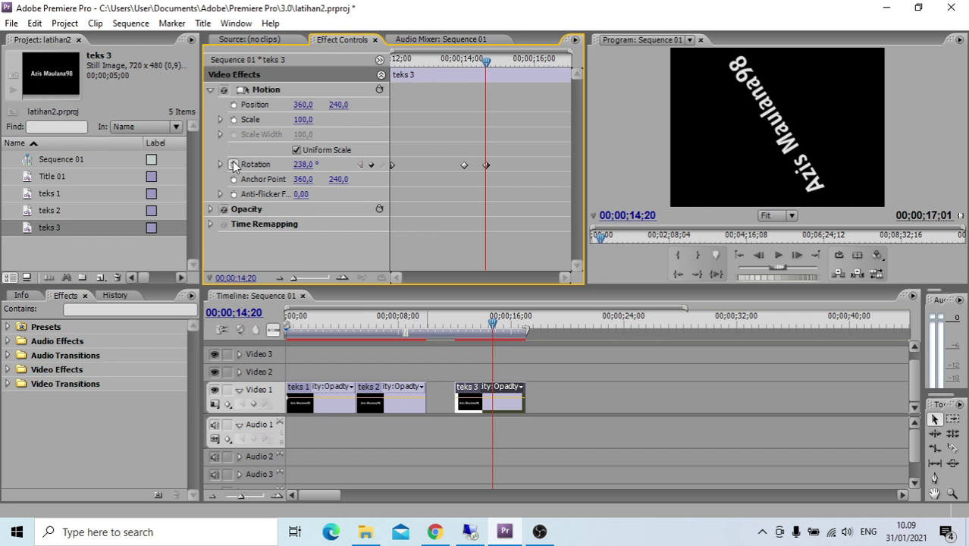
left_click(317, 164)
type("3")
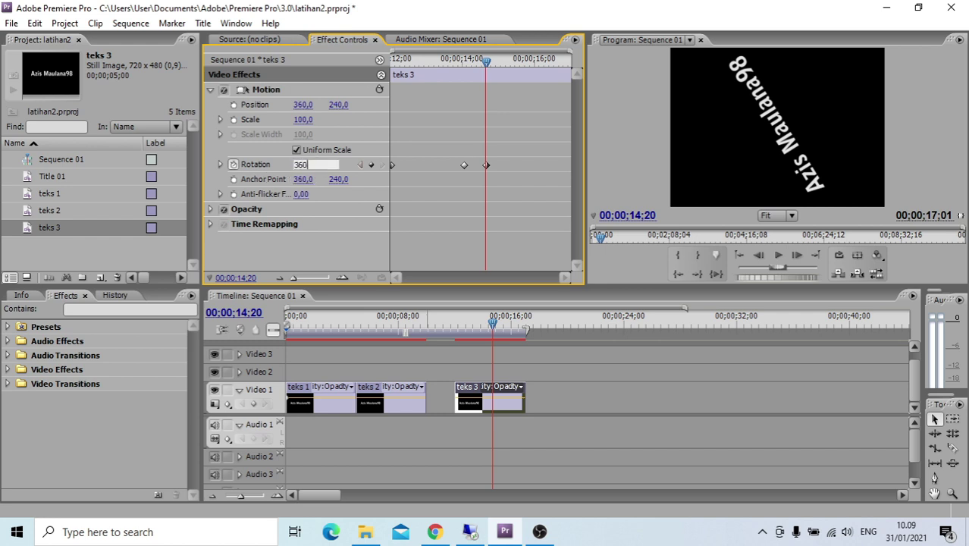
type("60")
key("Return")
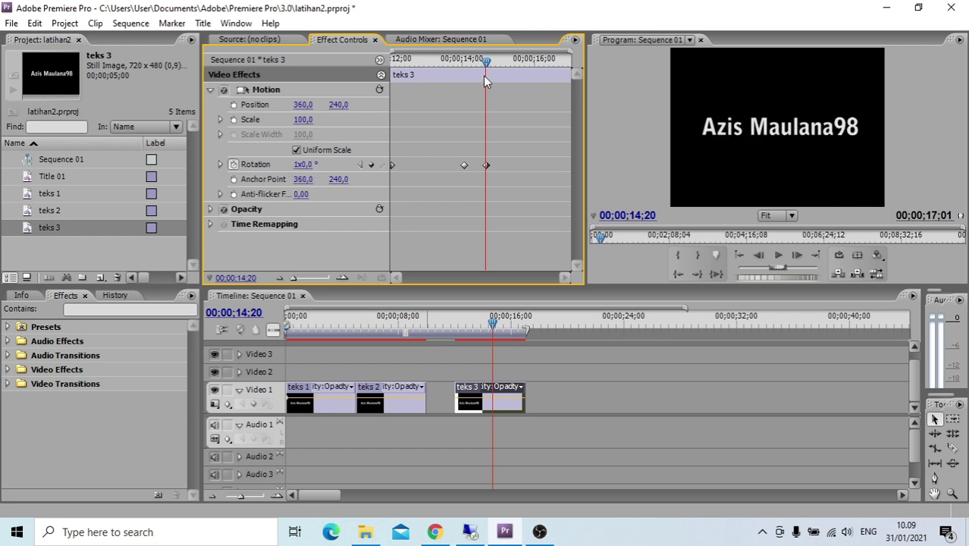
Step: Rewind and play back the spinning teks 3 title
left_click_drag(486, 62, 361, 82)
key("space")
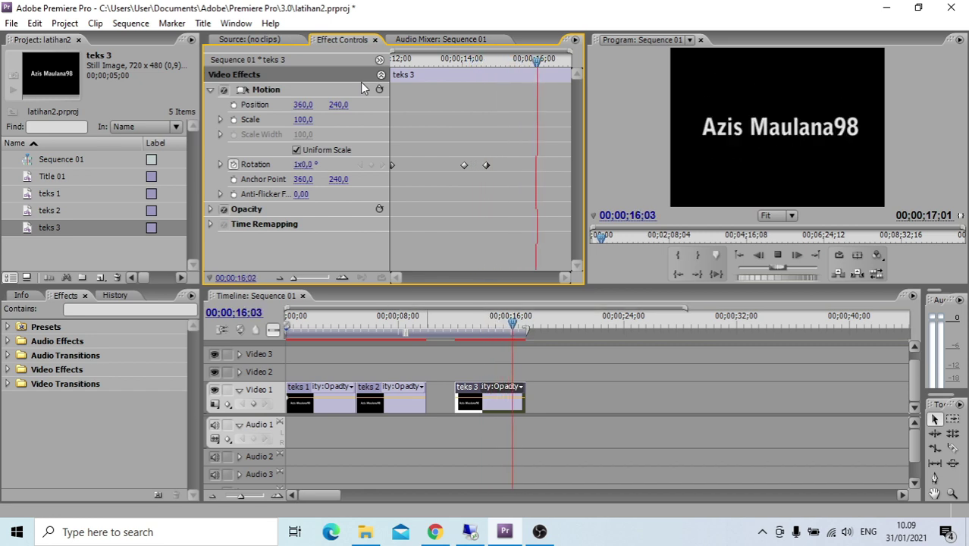
key("space")
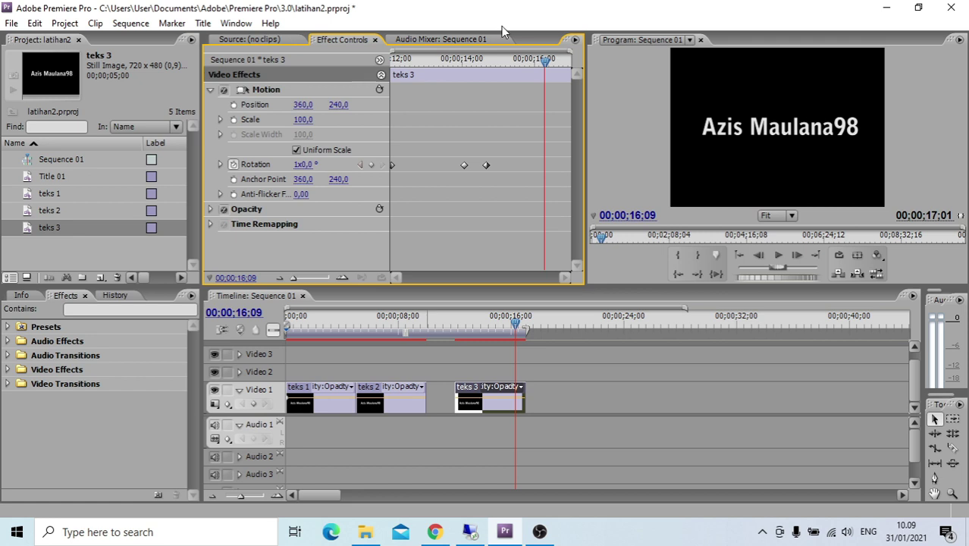
left_click_drag(546, 63, 381, 96)
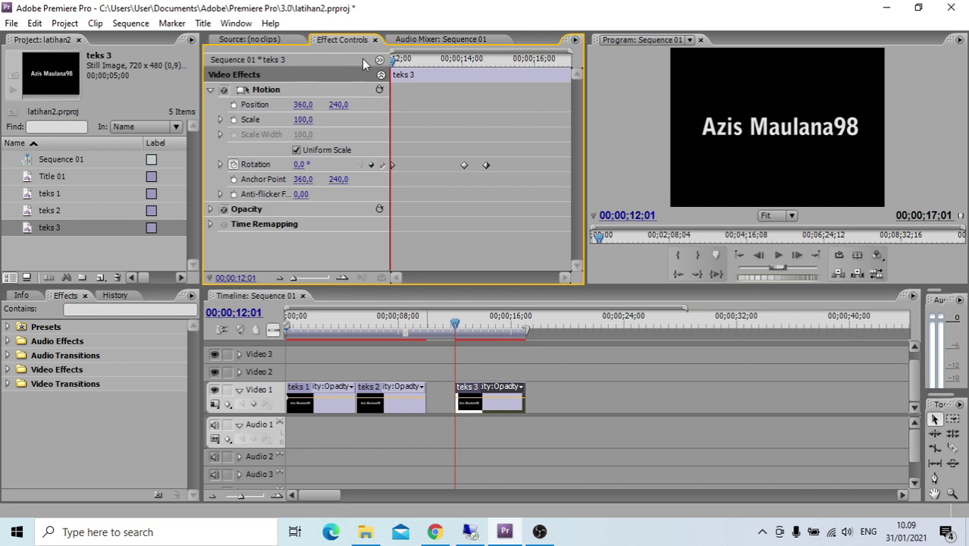
Step: Close the gap before teks 3 and paste a duplicate of teks 3 into the project
right_click(447, 393)
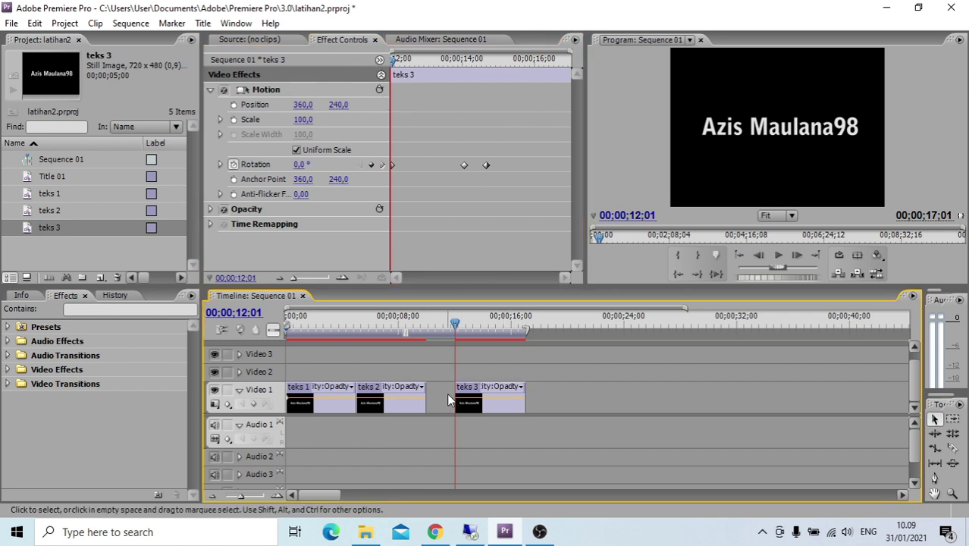
left_click(455, 402)
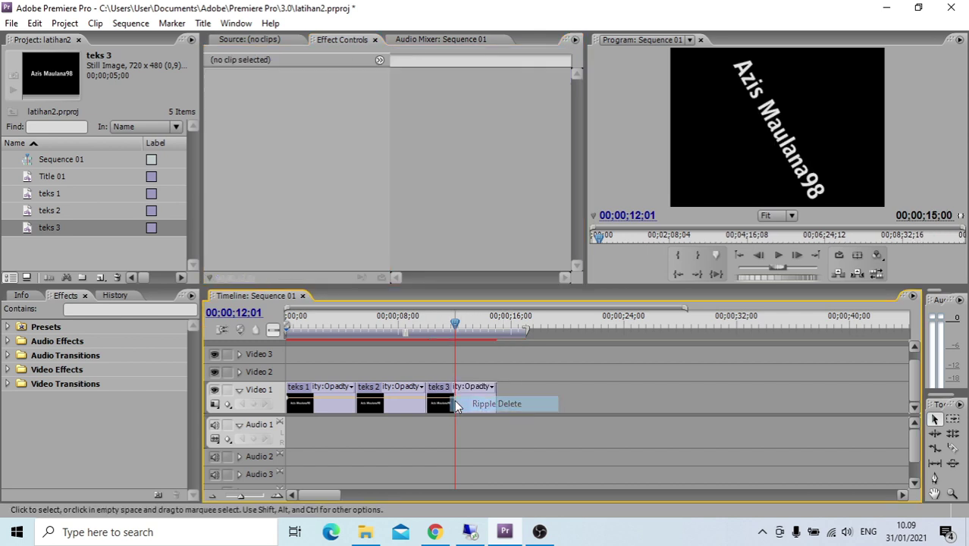
right_click(45, 227)
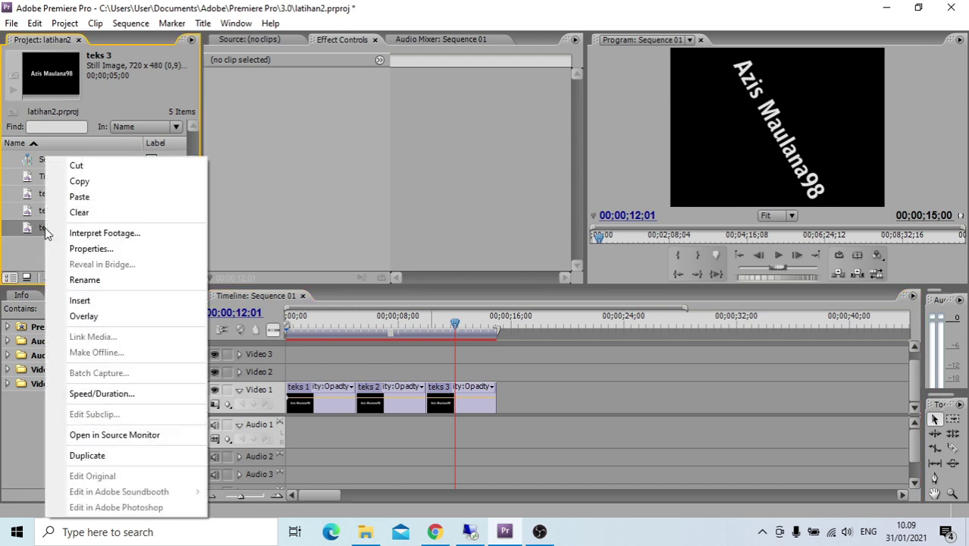
left_click(100, 183)
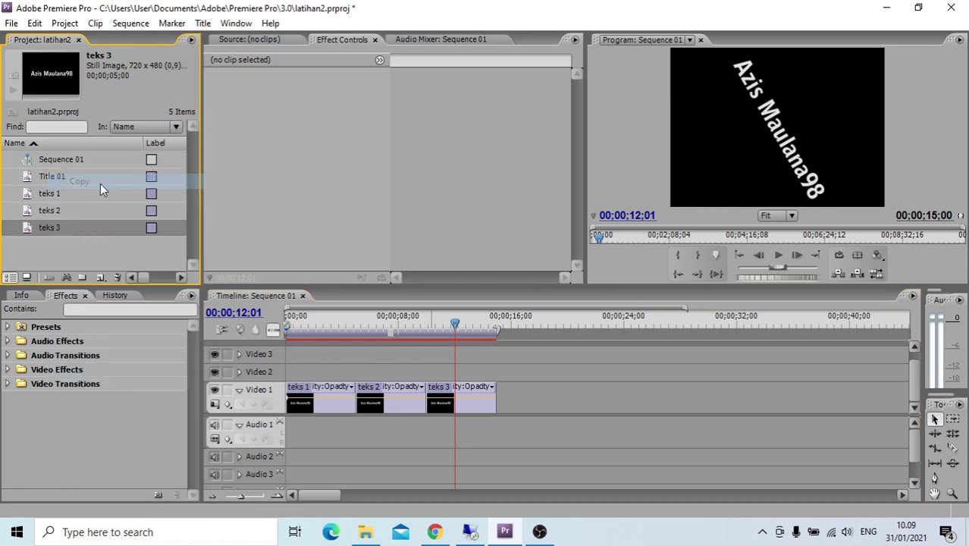
right_click(58, 245)
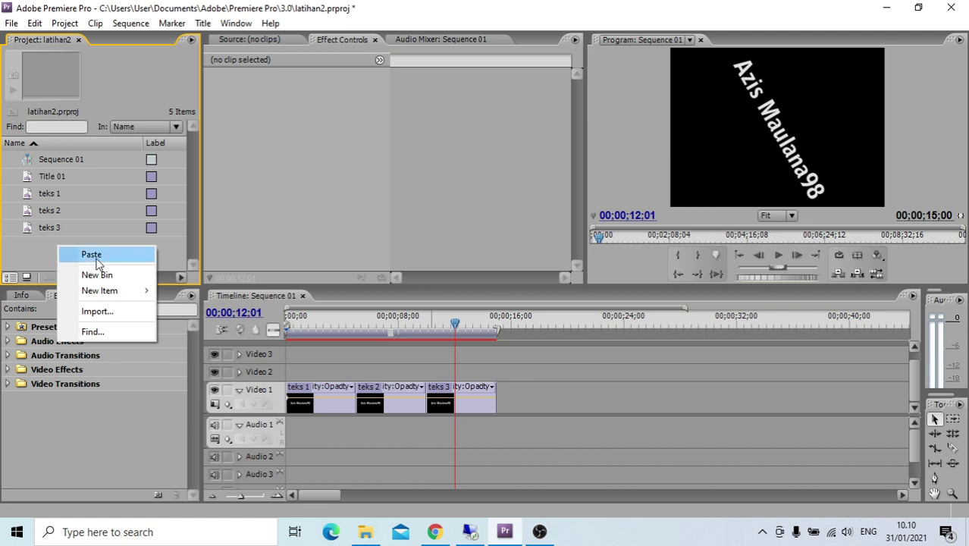
left_click(91, 255)
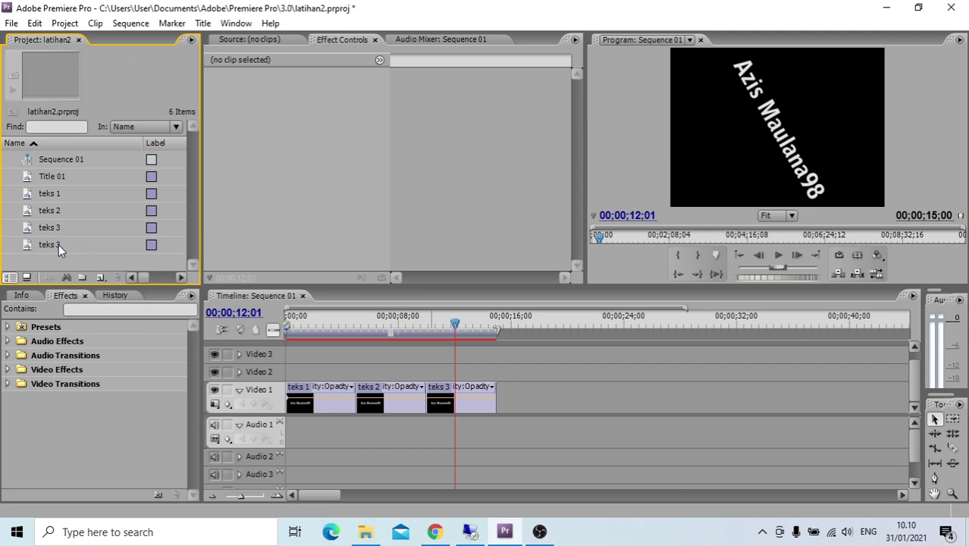
Step: Rename the duplicated title to teks 4
key("ctrl+i")
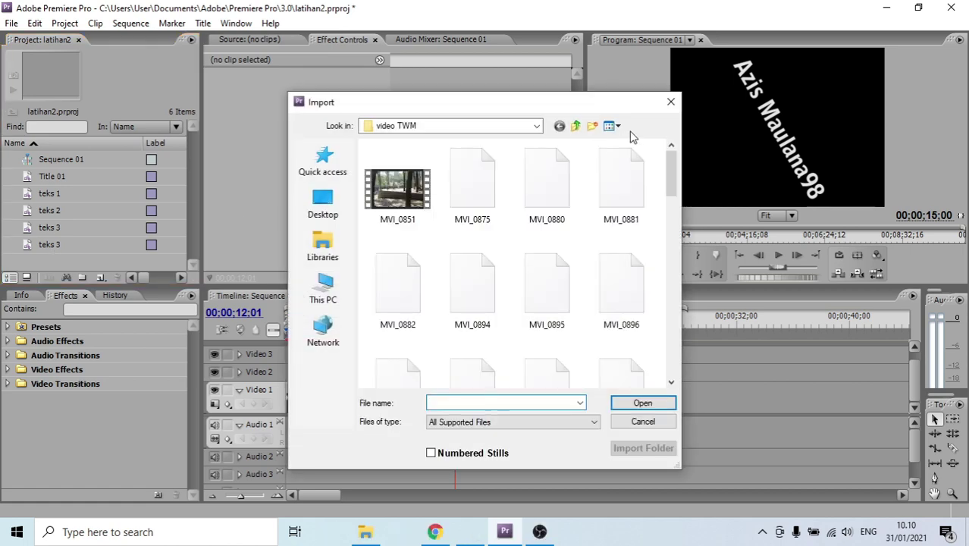
left_click(665, 104)
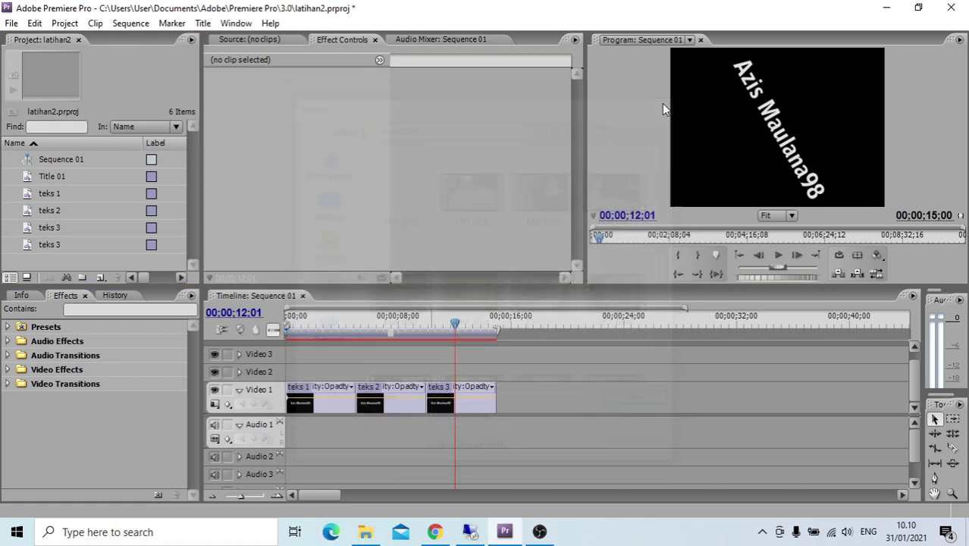
left_click(50, 242)
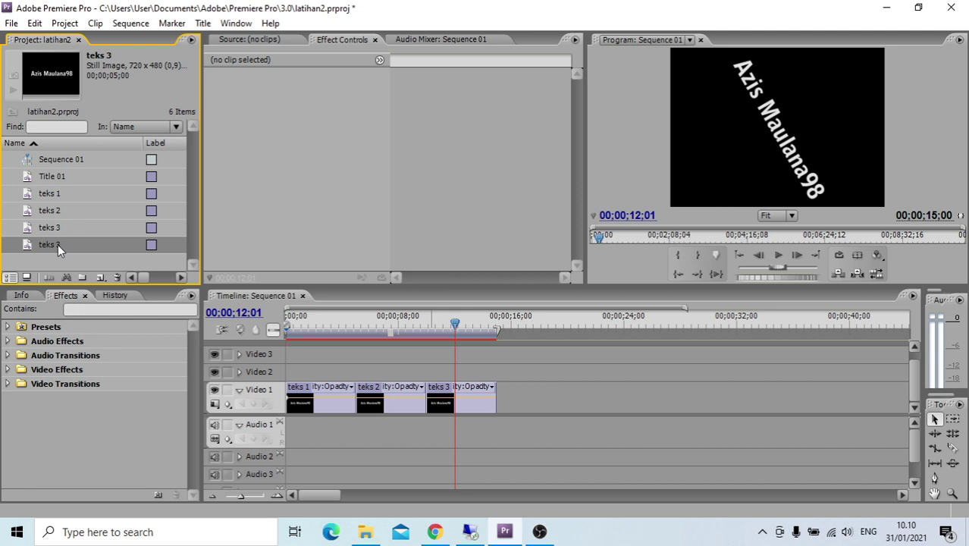
left_click(57, 244)
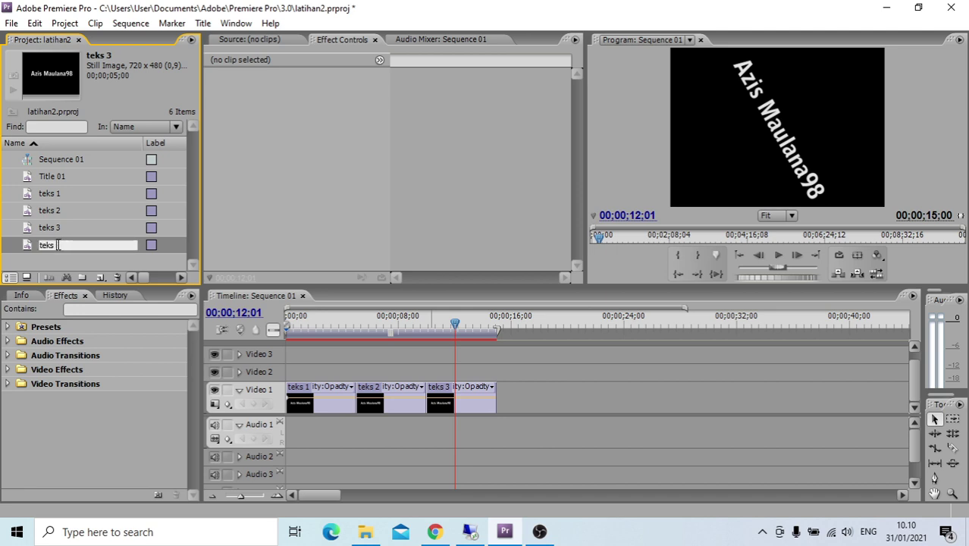
key("Return")
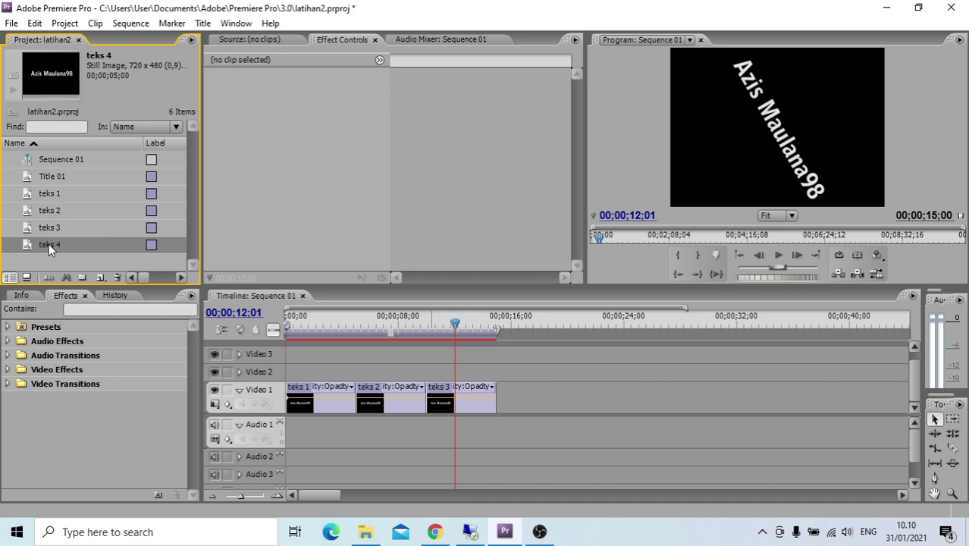
Step: Place teks 4 on Video 1 after teks 3 and move the playhead onto it
left_click_drag(516, 341, 521, 405)
left_click(528, 327)
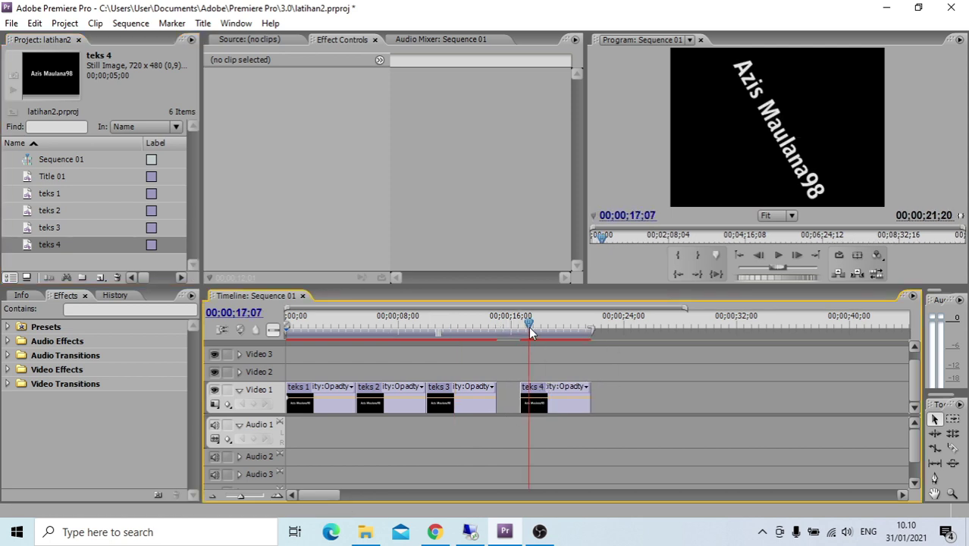
left_click_drag(528, 328, 526, 327)
Step: Keyframe teks 4's Opacity at 0% on its first frame
left_click(570, 401)
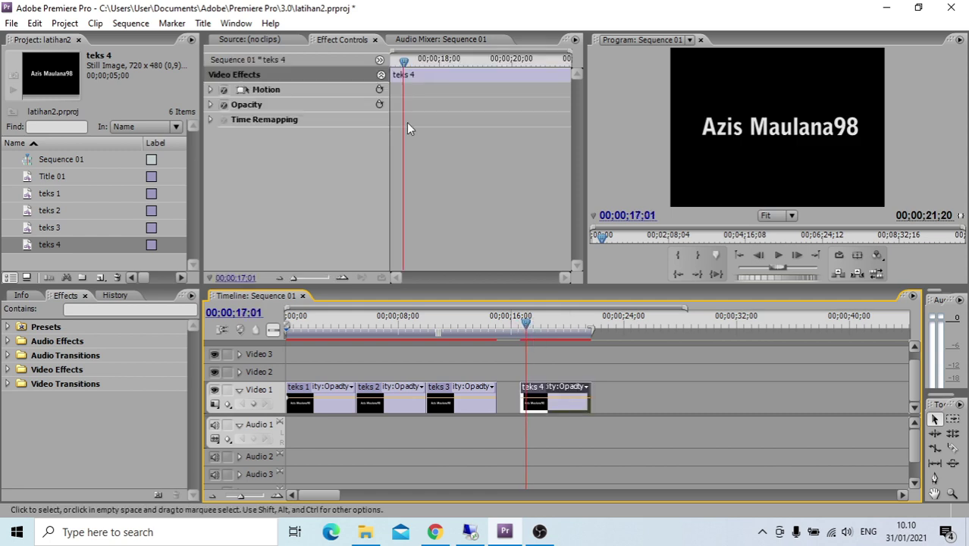
left_click(282, 90)
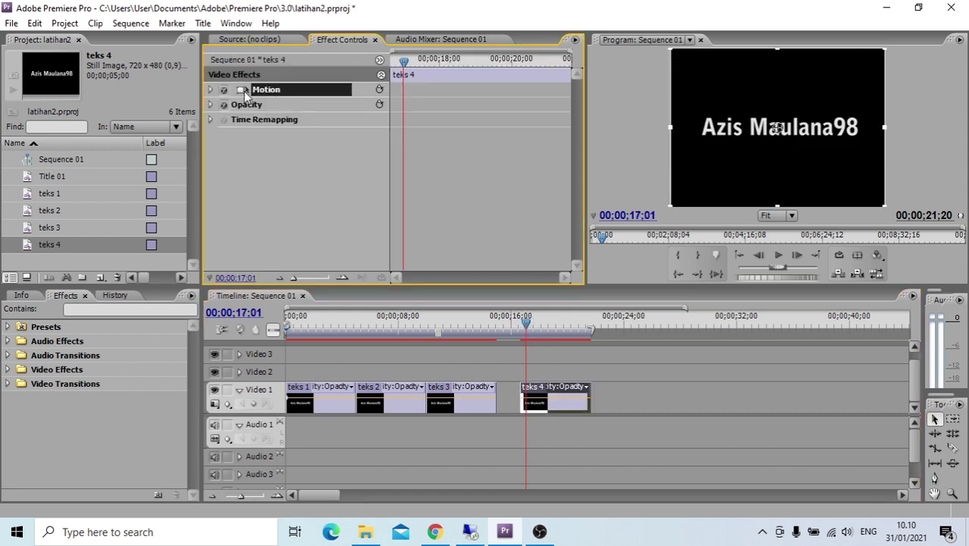
left_click(244, 106)
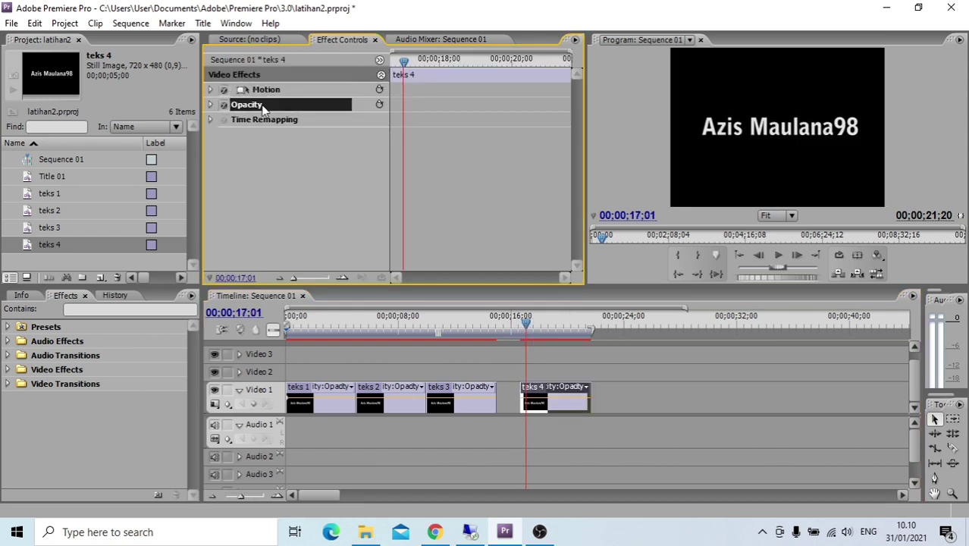
left_click(211, 105)
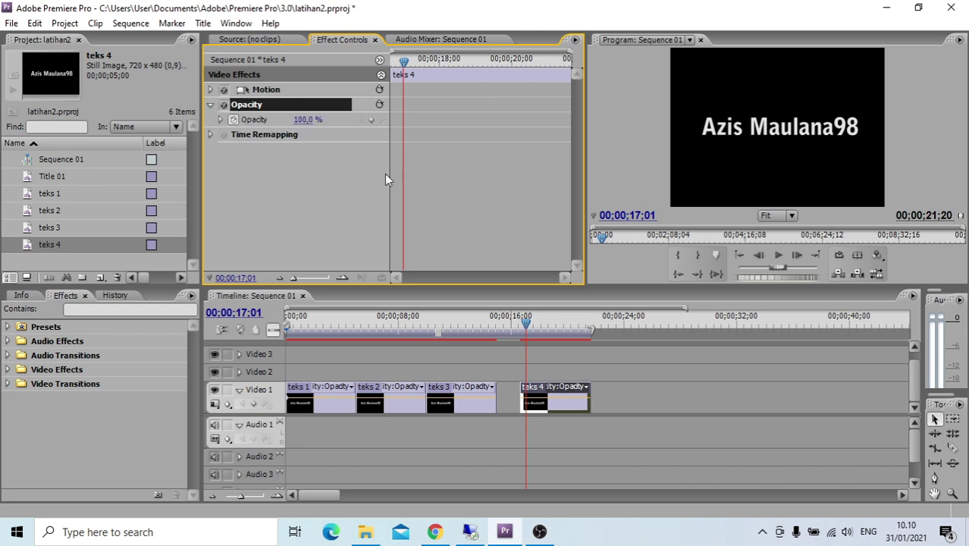
left_click_drag(403, 61, 392, 63)
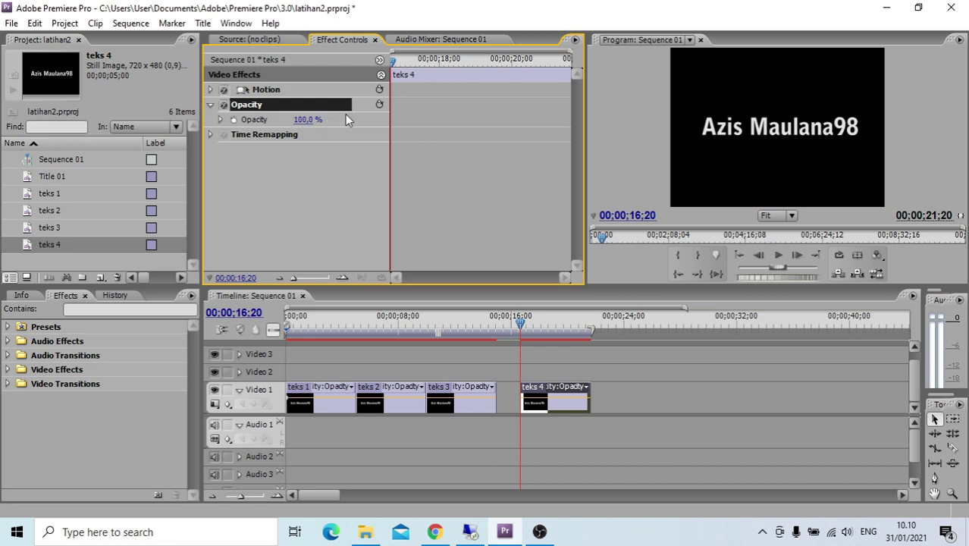
left_click(234, 119)
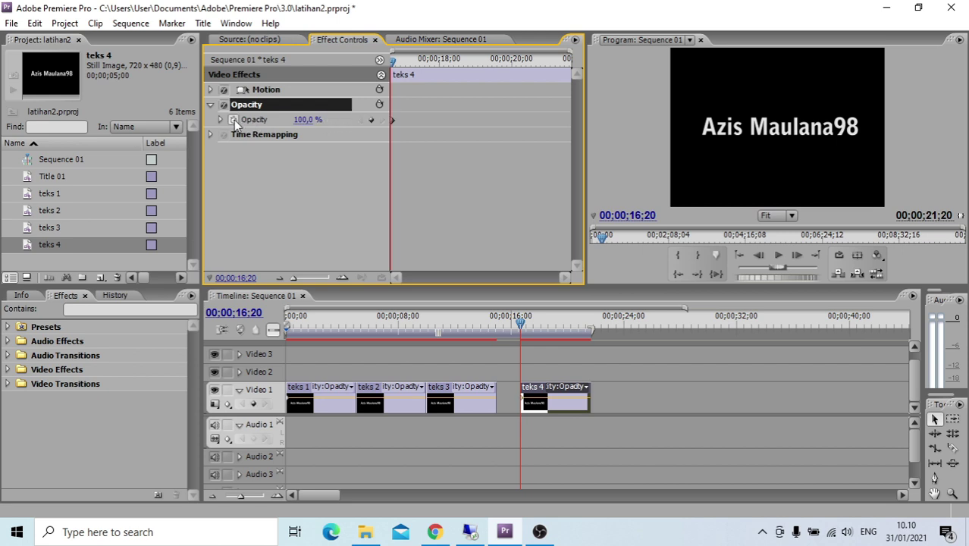
left_click(308, 119)
type("0")
key("Return")
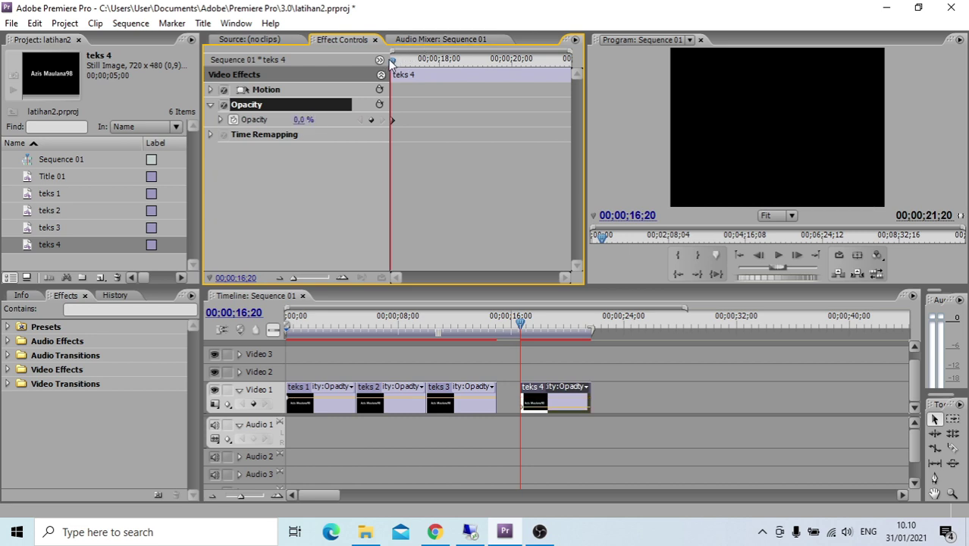
Step: Add two 100% Opacity keyframes, about two seconds in and slightly later
left_click_drag(393, 65, 465, 65)
left_click(312, 119)
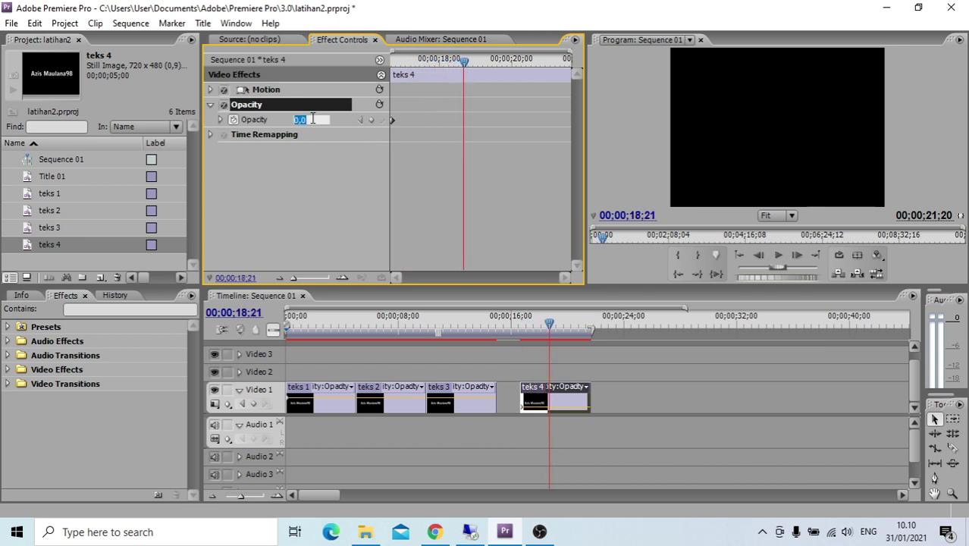
type("100")
key("Return")
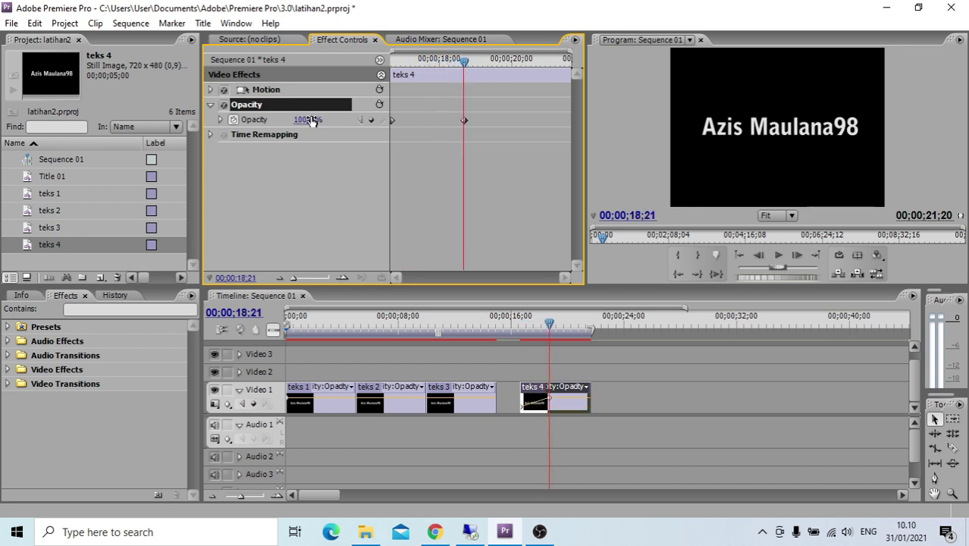
left_click_drag(465, 59, 499, 64)
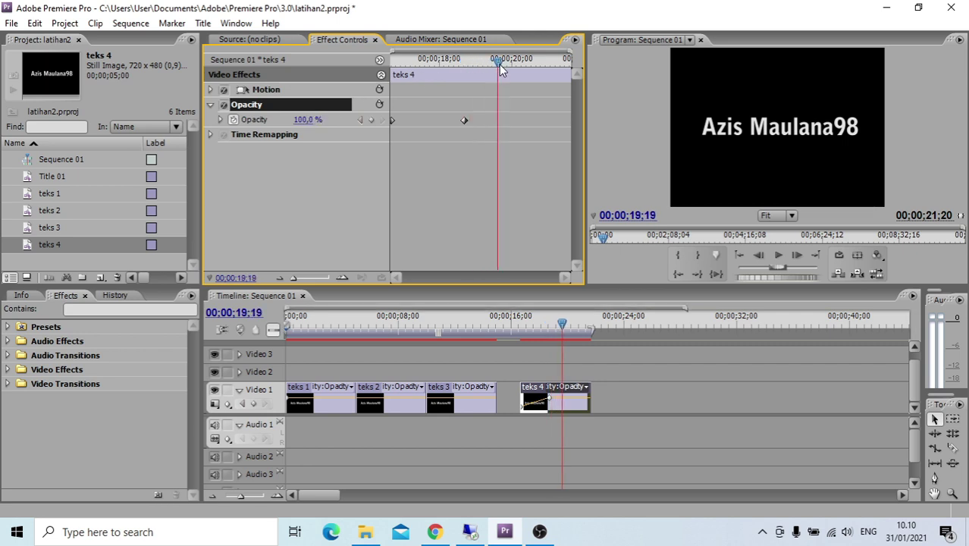
left_click(313, 121)
type("100")
key("Return")
Step: Set Opacity to 0% on teks 4's last frame, 21;19
left_click_drag(501, 64, 573, 76)
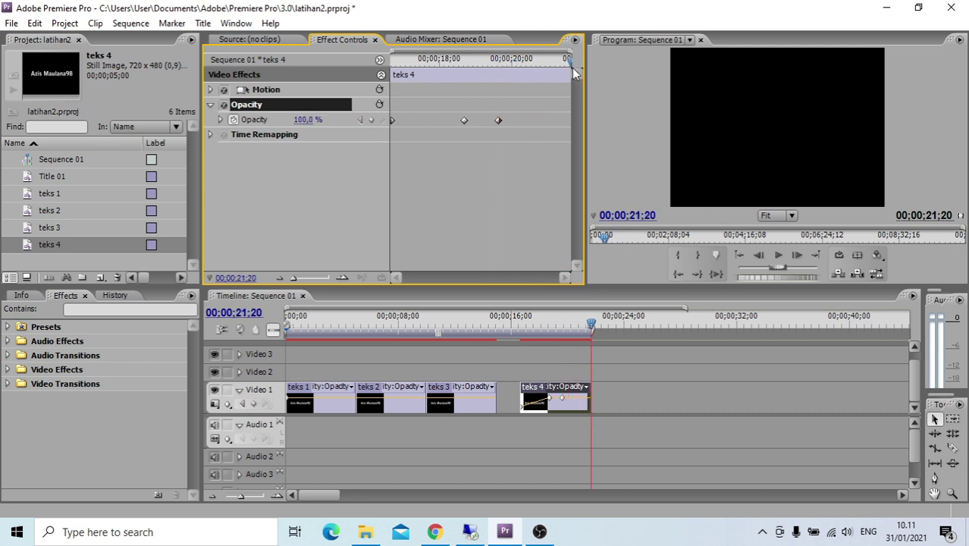
key("Left")
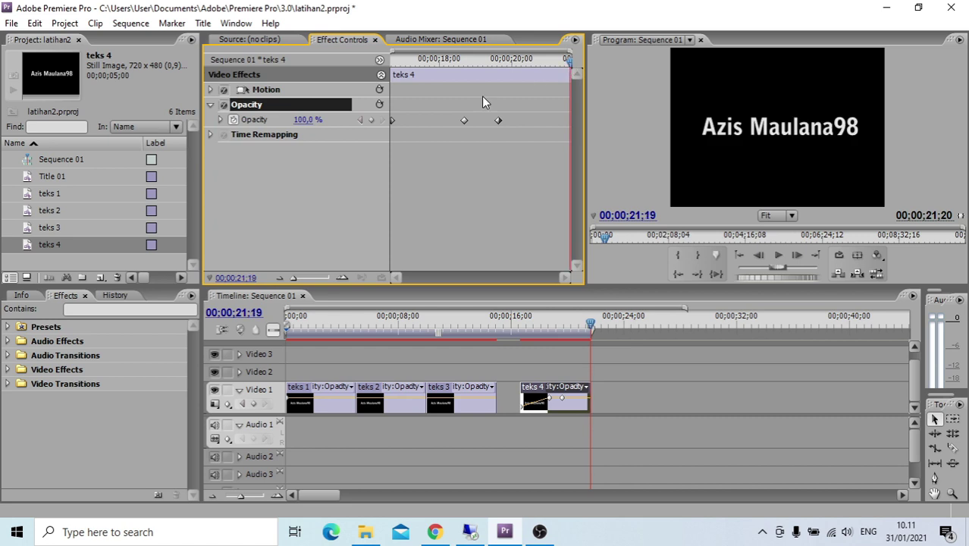
left_click(306, 121)
type("0")
key("Return")
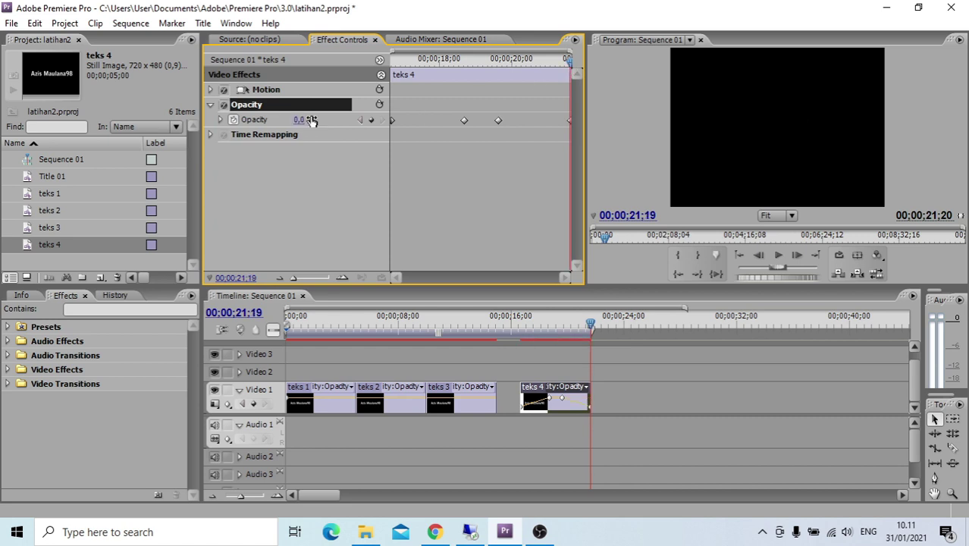
mouse_move(524, 338)
left_mouse_down()
mouse_move(500, 339)
mouse_move(519, 345)
left_mouse_up()
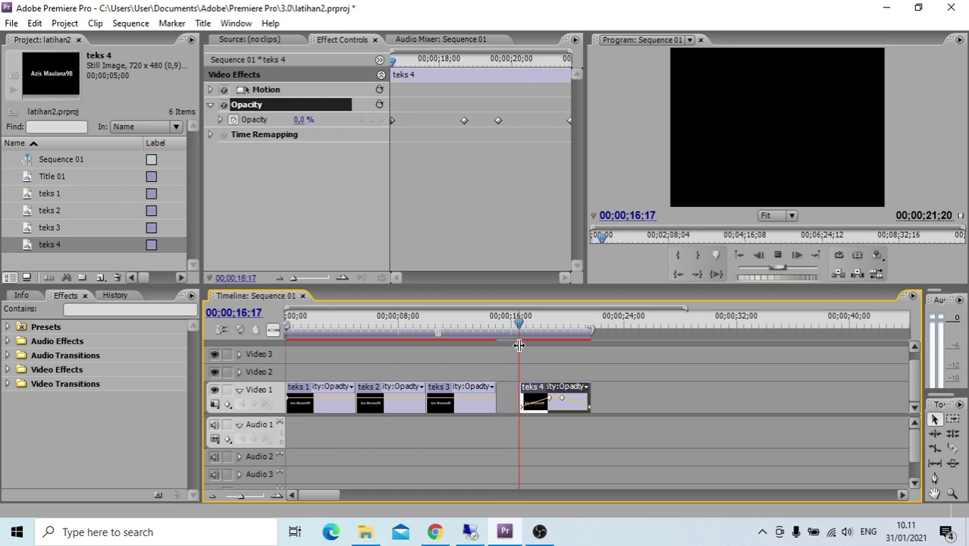
Step: Preview teks 4's fade, then ripple-delete the gap so Sequence 01 runs 20;00
key("space")
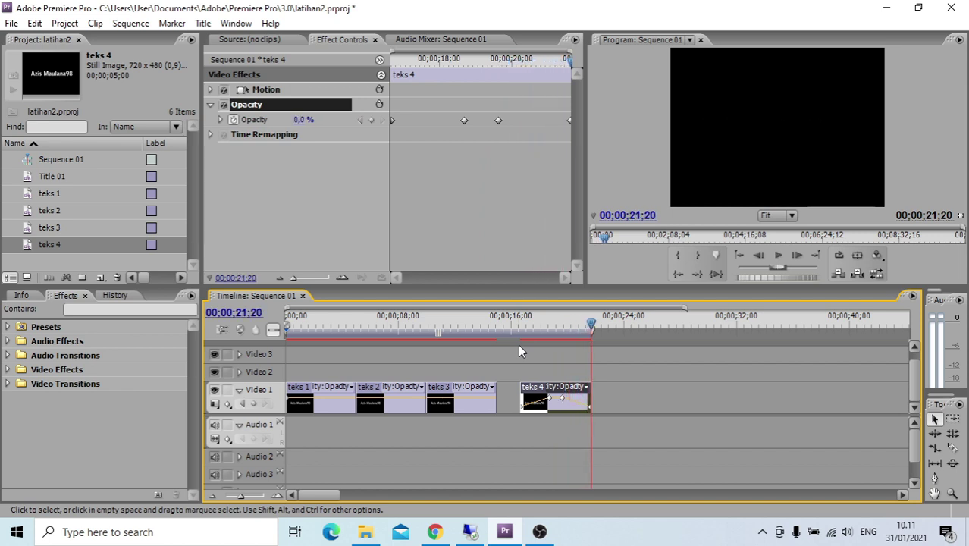
right_click(519, 399)
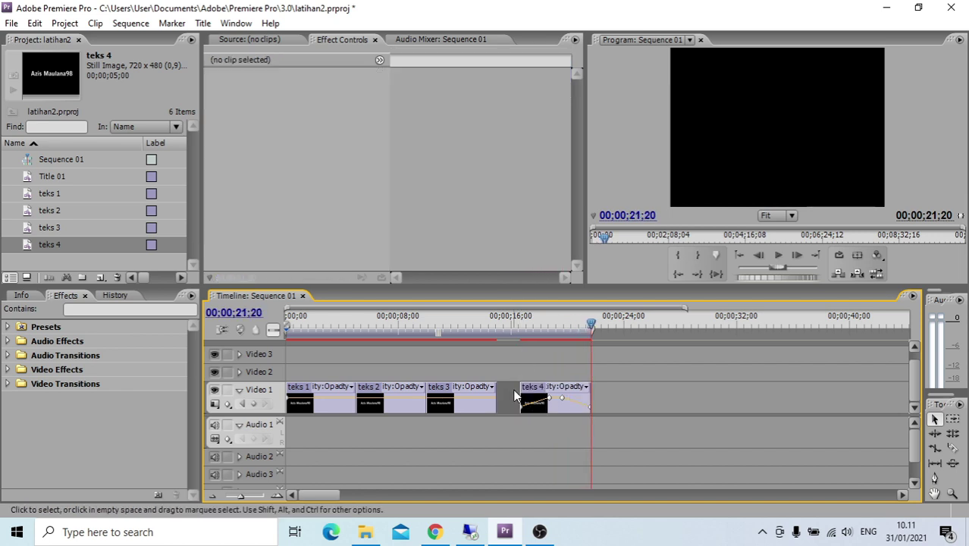
left_click(523, 400)
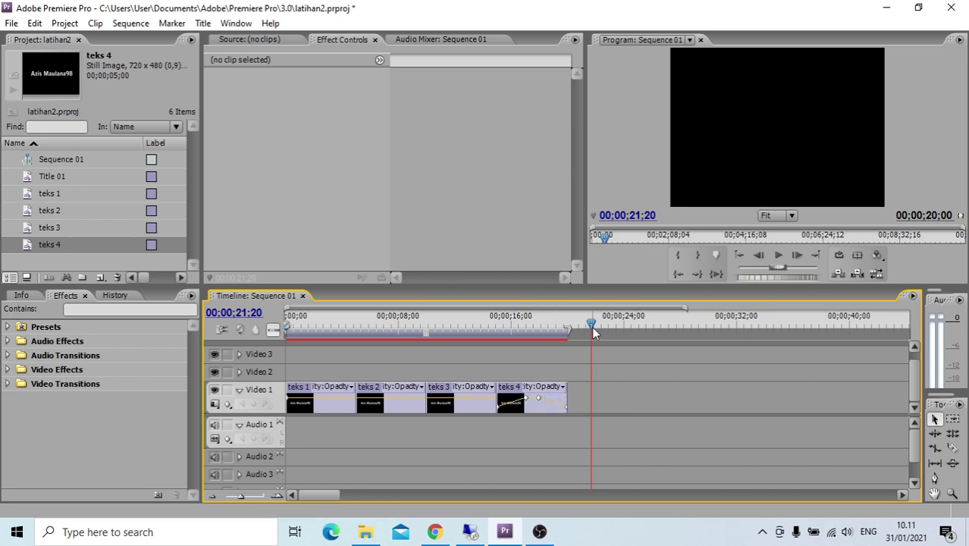
left_click_drag(592, 323, 285, 340)
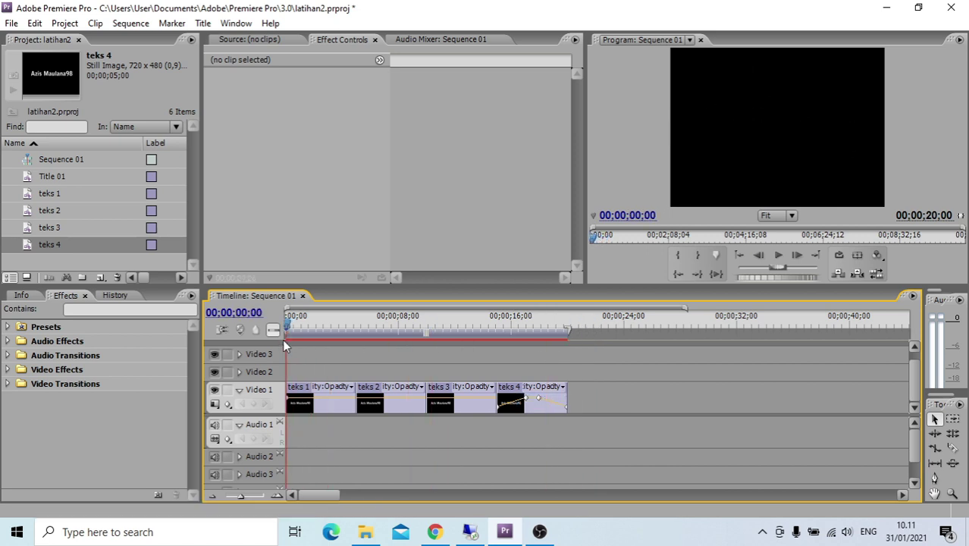
key("space")
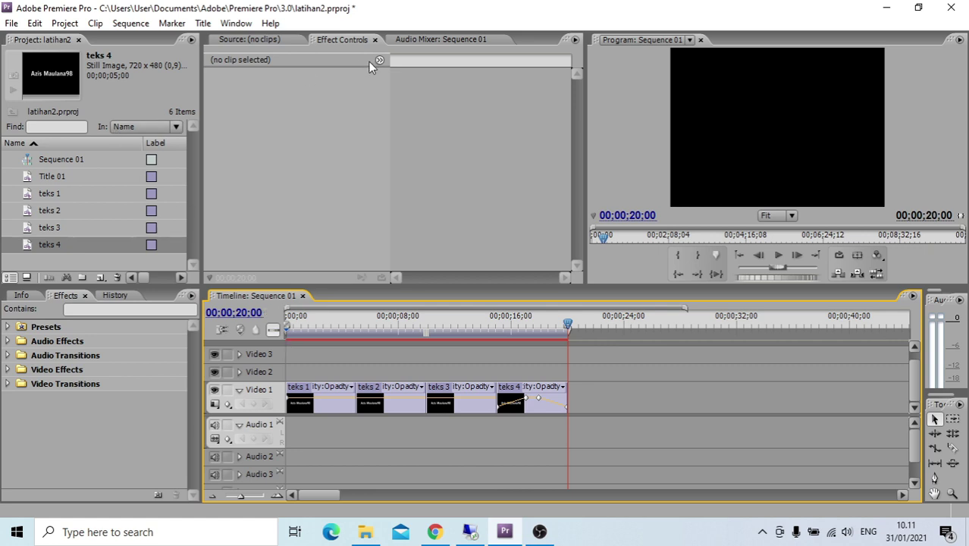
Step: Paste a copy of teks 4 into the Project panel and rename it teks5
right_click(49, 247)
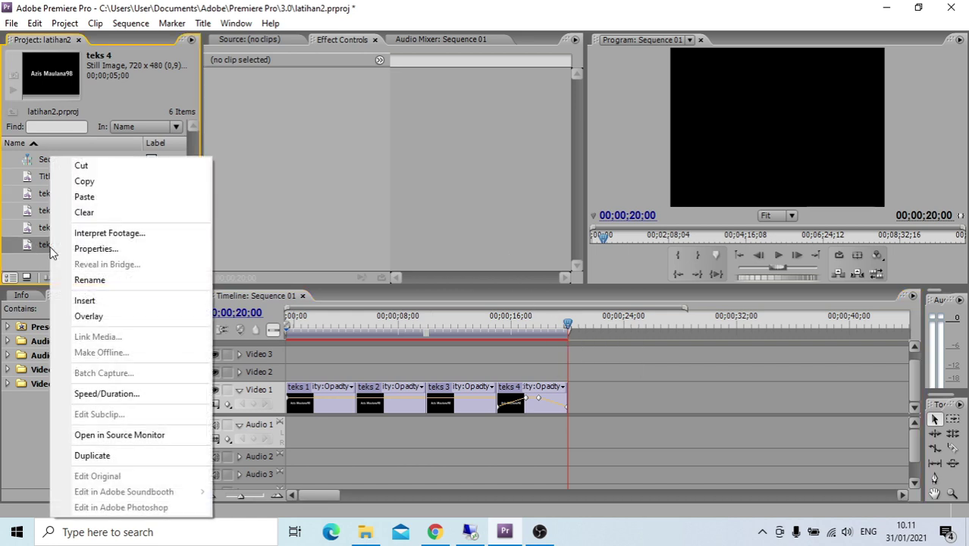
left_click(87, 183)
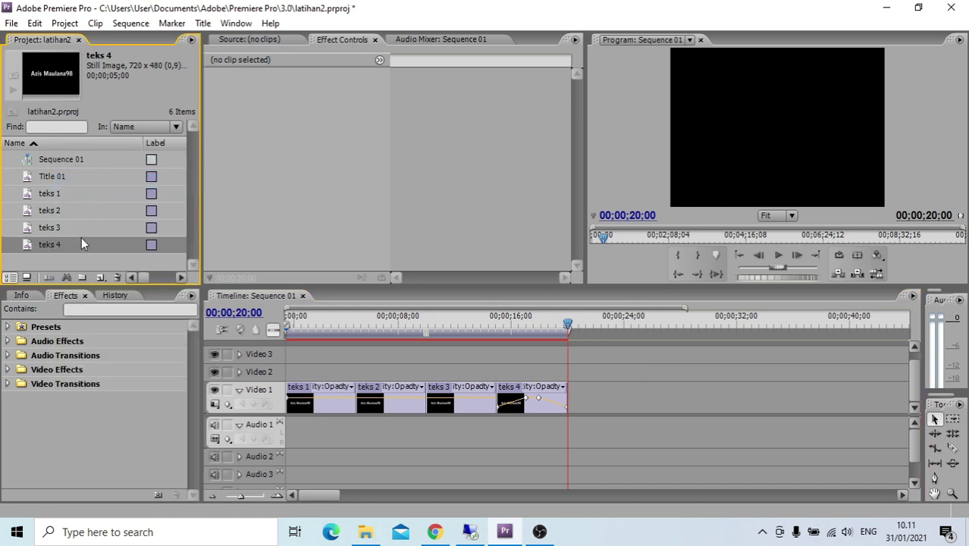
left_click(81, 264)
right_click(81, 261)
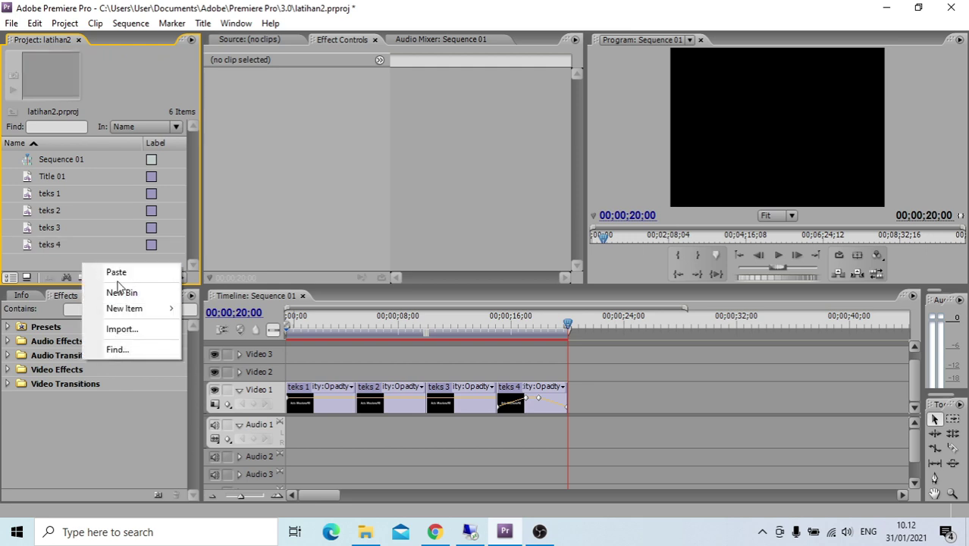
left_click(115, 270)
left_click(56, 259)
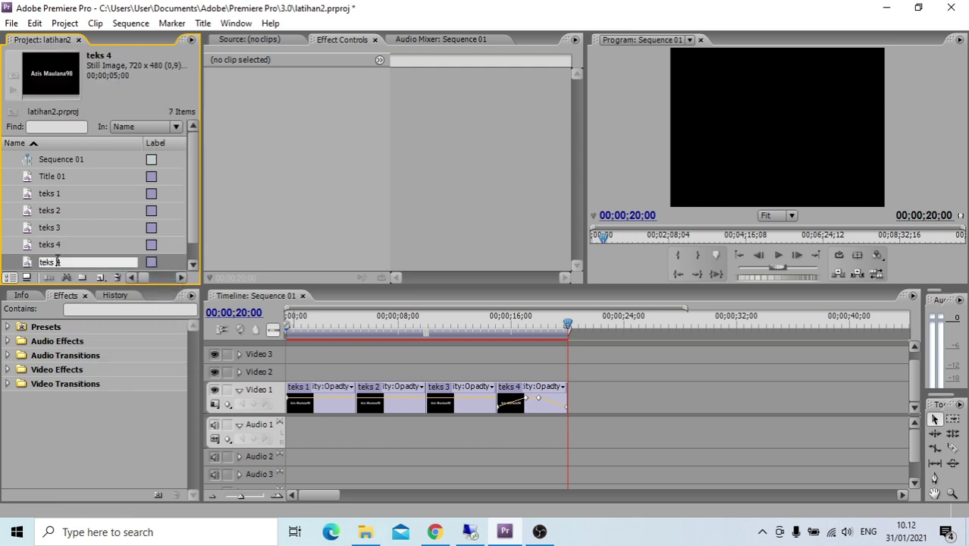
double_click(60, 262)
type("5")
key("Return")
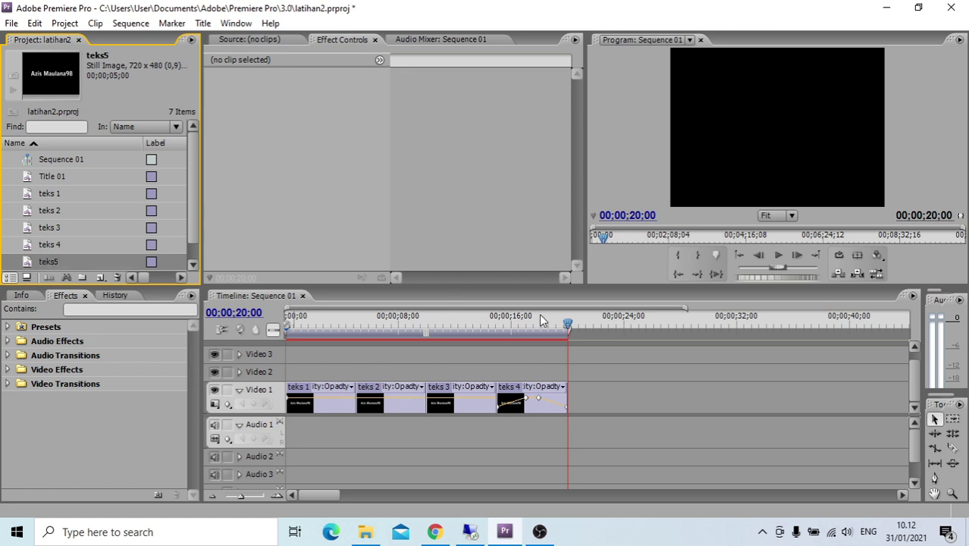
Step: Place teks5 on Video 1 after teks 4 and select the clip
left_click_drag(539, 321, 597, 383)
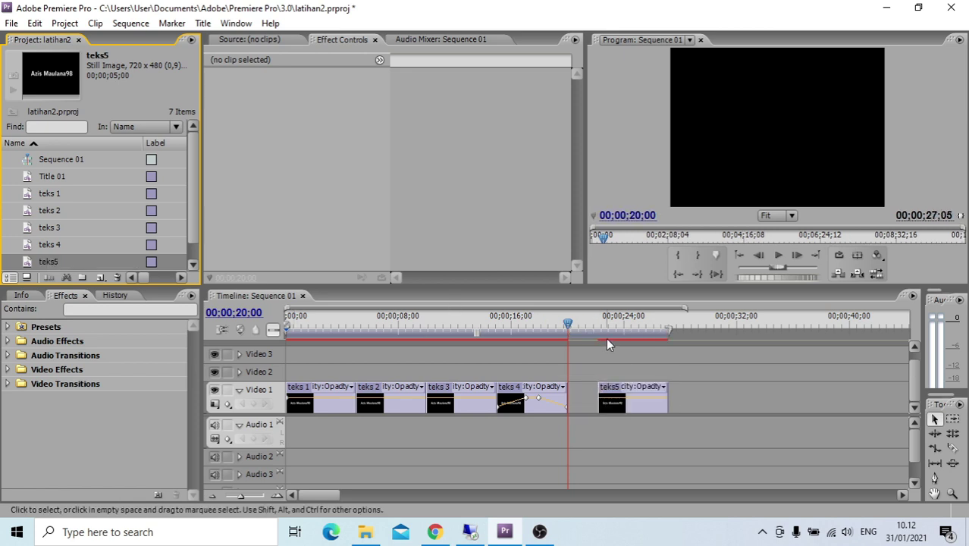
left_click(606, 338)
left_click(610, 398)
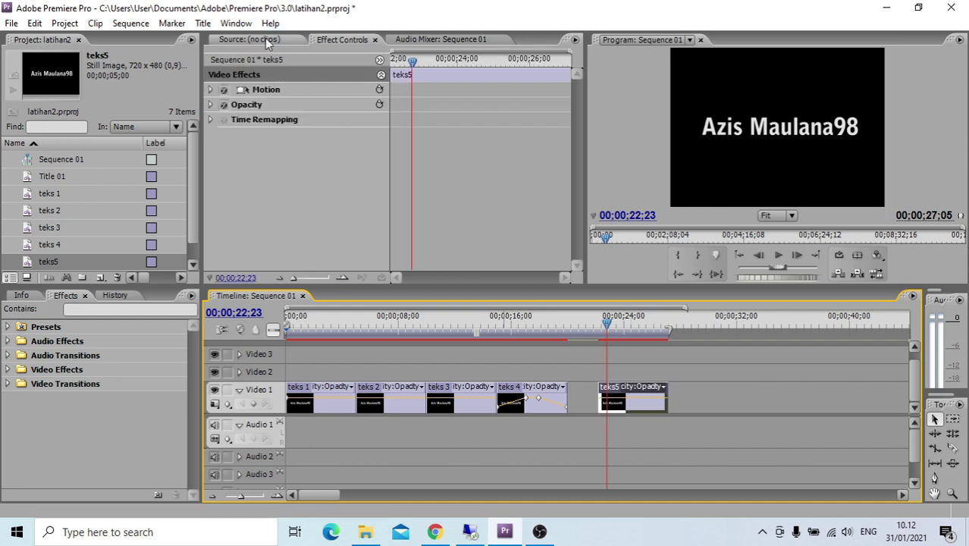
Step: Start teks5's Position keyframes with the title pushed below the frame at its start
left_click(271, 91)
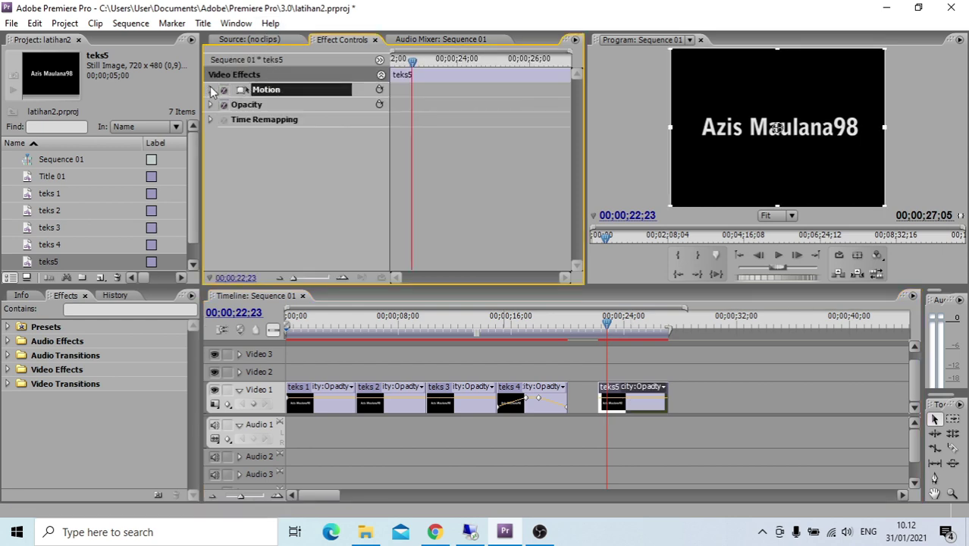
left_click(211, 90)
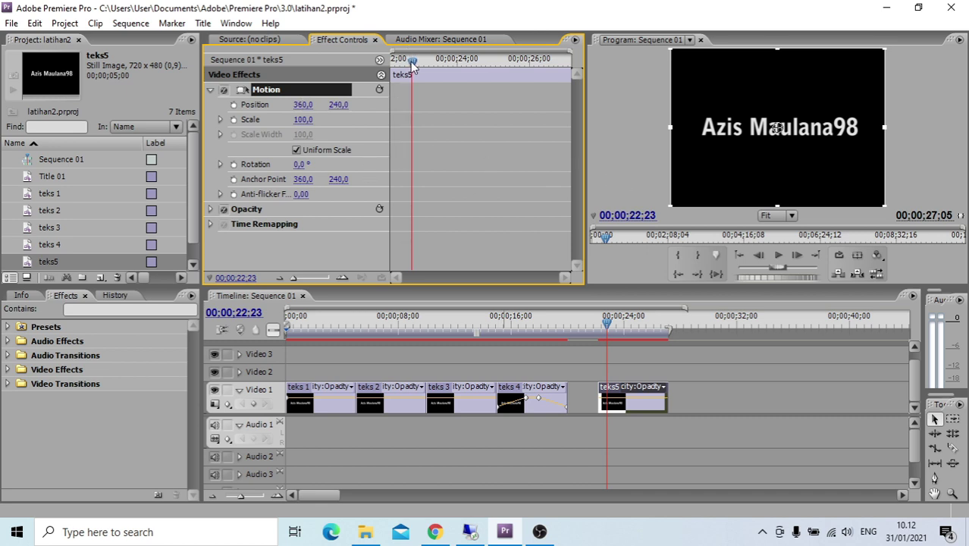
left_click_drag(412, 60, 388, 64)
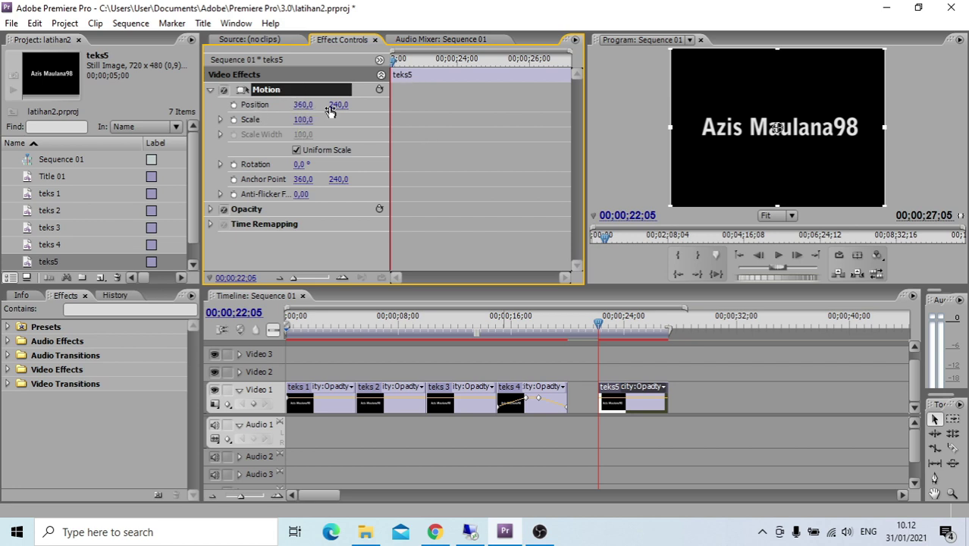
left_click(233, 105)
left_click_drag(798, 138, 804, 221)
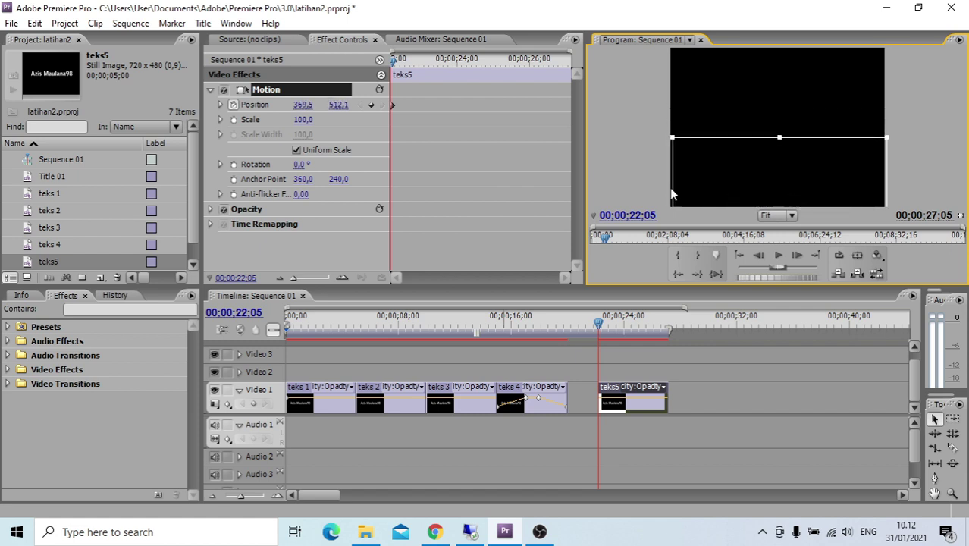
Step: Bring the title into the frame's centre around 24 seconds and add a hold keyframe
left_click_drag(398, 66, 465, 82)
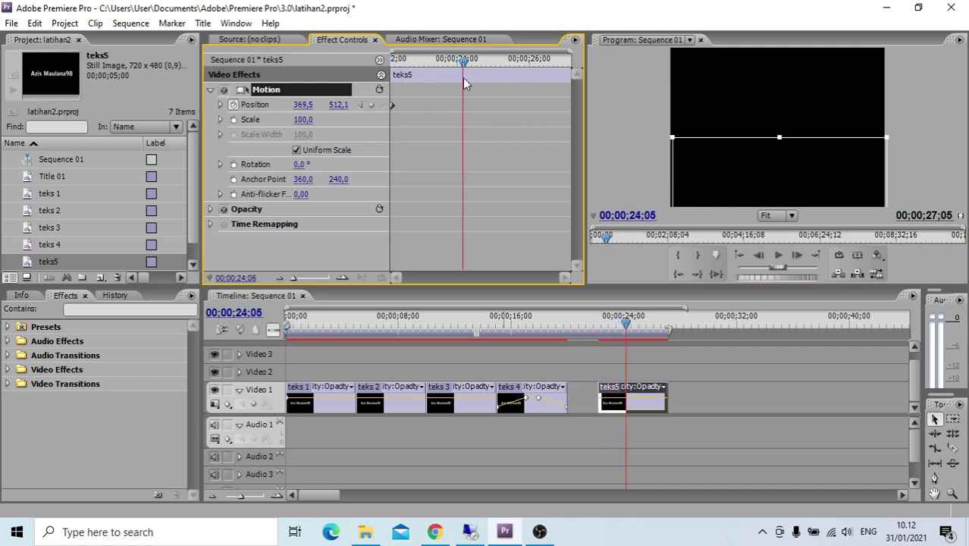
left_click_drag(813, 181, 817, 105)
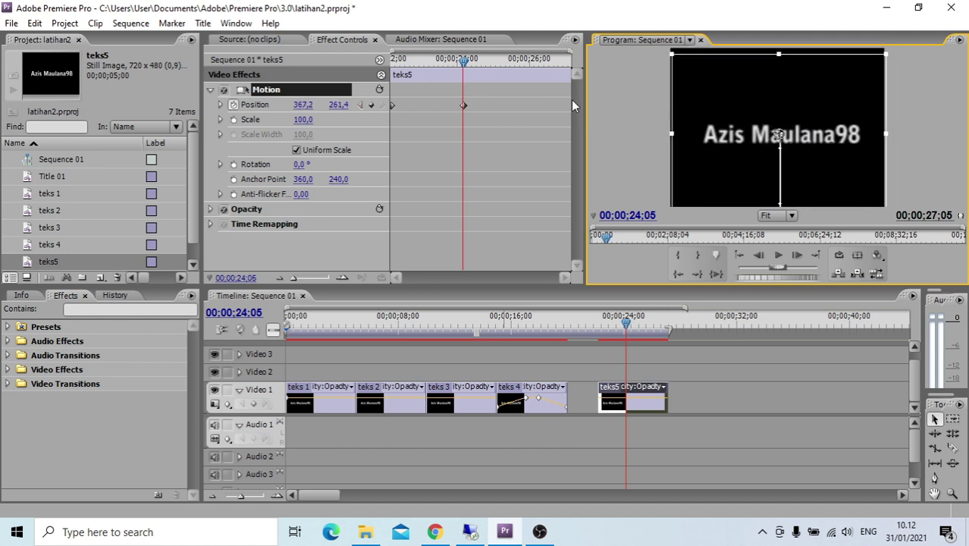
left_click_drag(463, 61, 496, 74)
left_click(343, 105)
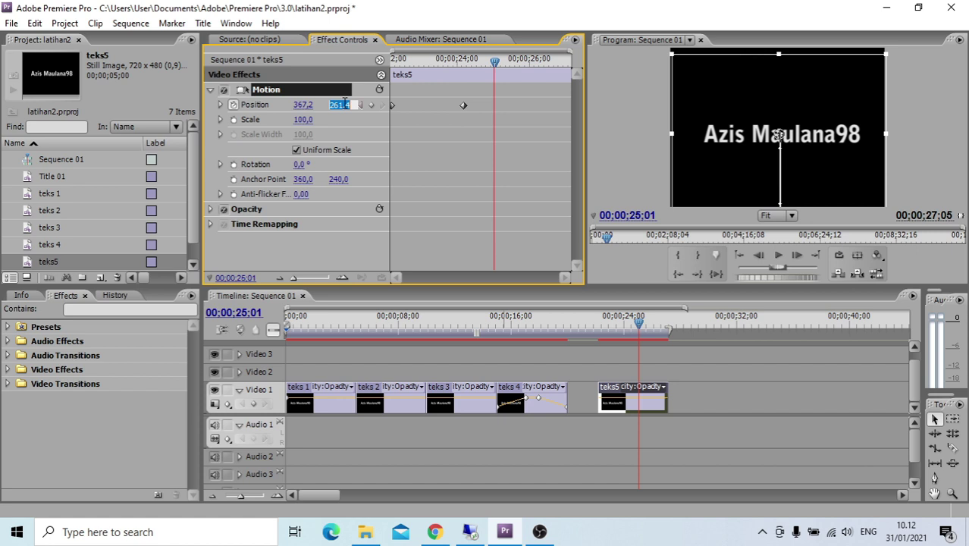
key("Return")
Step: Move the title off the top of the frame at 27;04
left_click(817, 115)
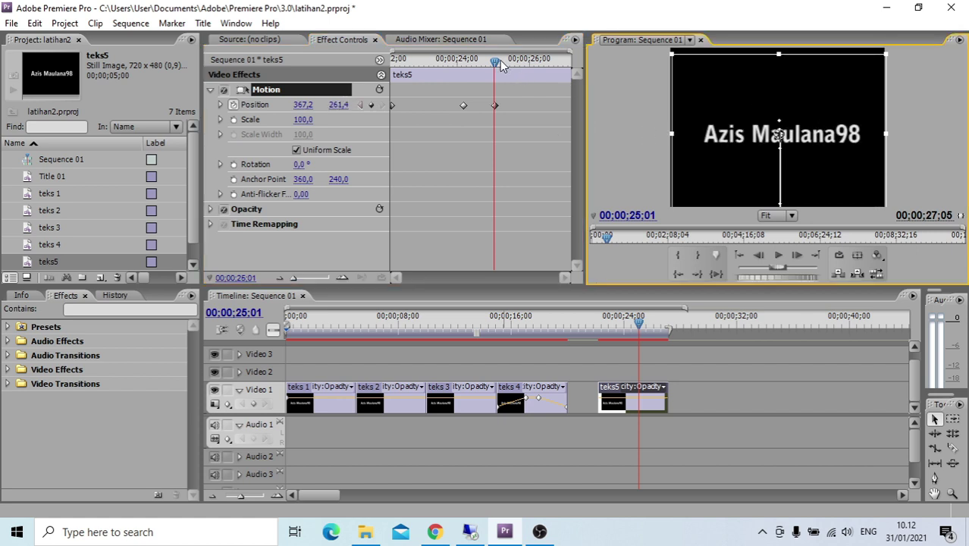
left_click_drag(496, 64, 571, 79)
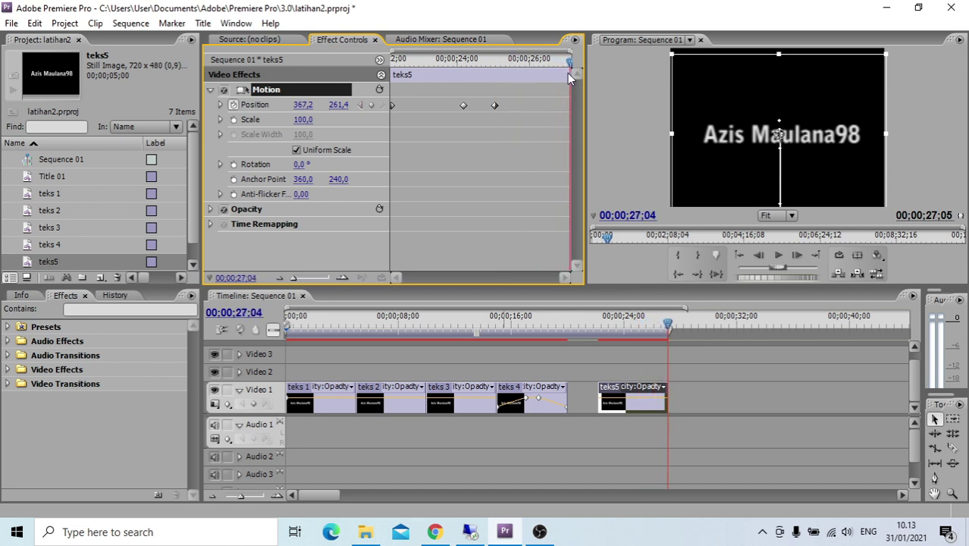
left_click_drag(798, 96, 811, 6)
left_click_drag(811, 77, 811, 66)
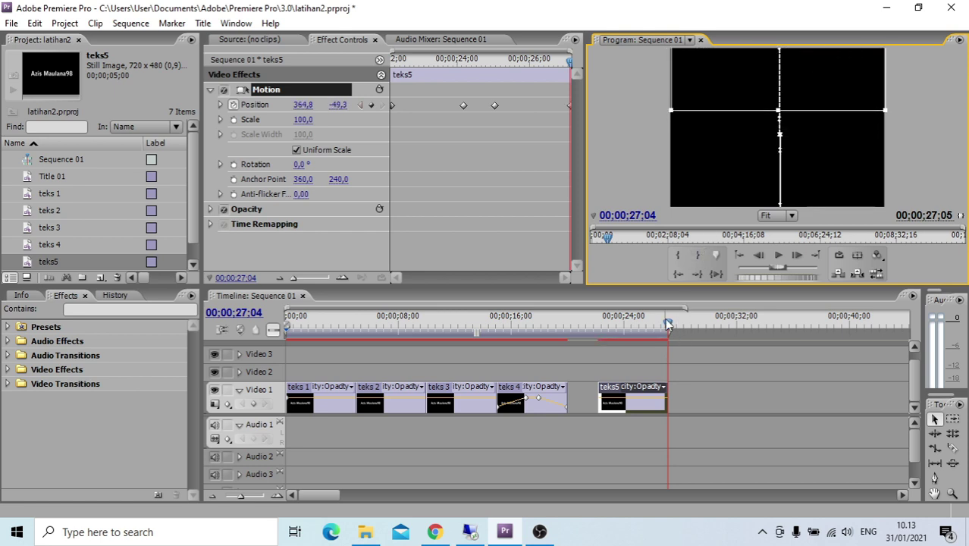
left_click_drag(668, 323, 596, 342)
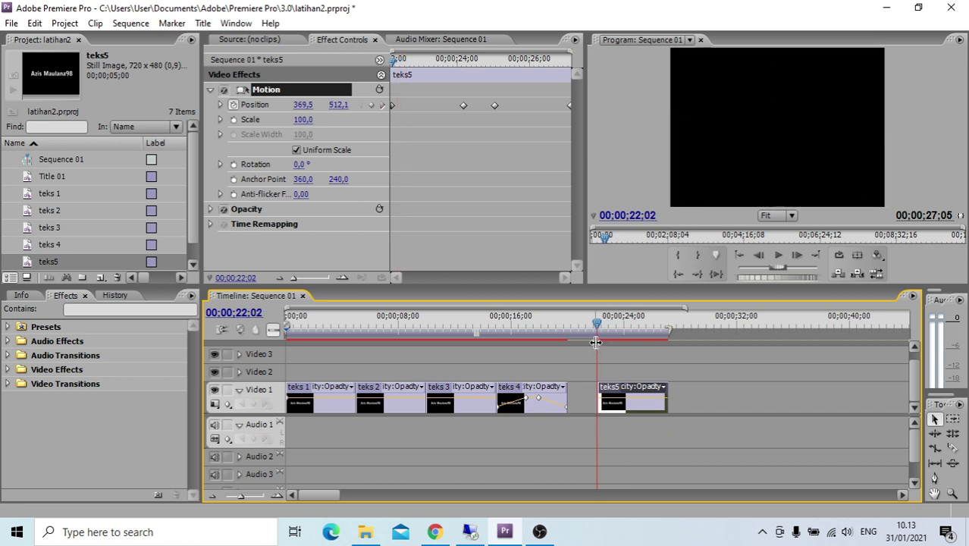
Step: Preview teks5, ripple-delete the gap before it, and return the playhead to 00;00
key("space")
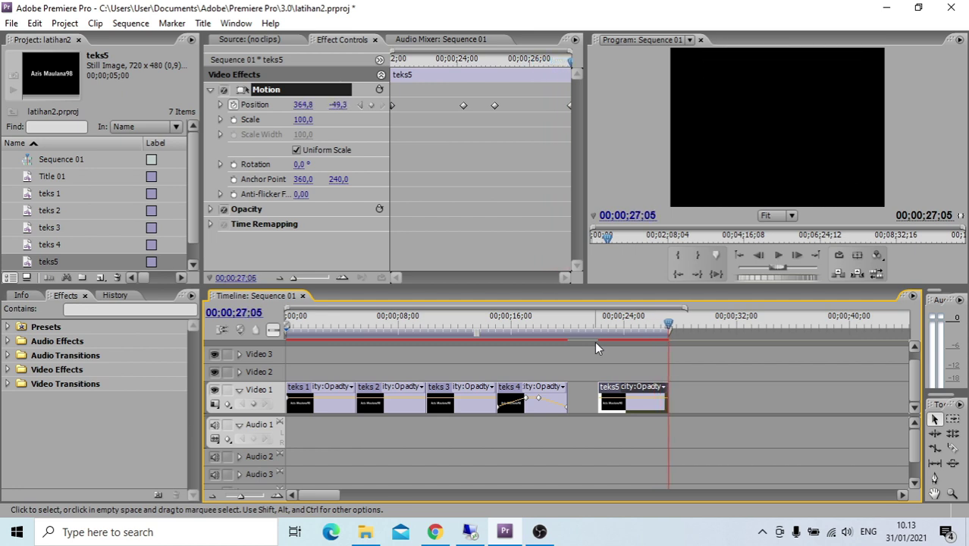
right_click(591, 389)
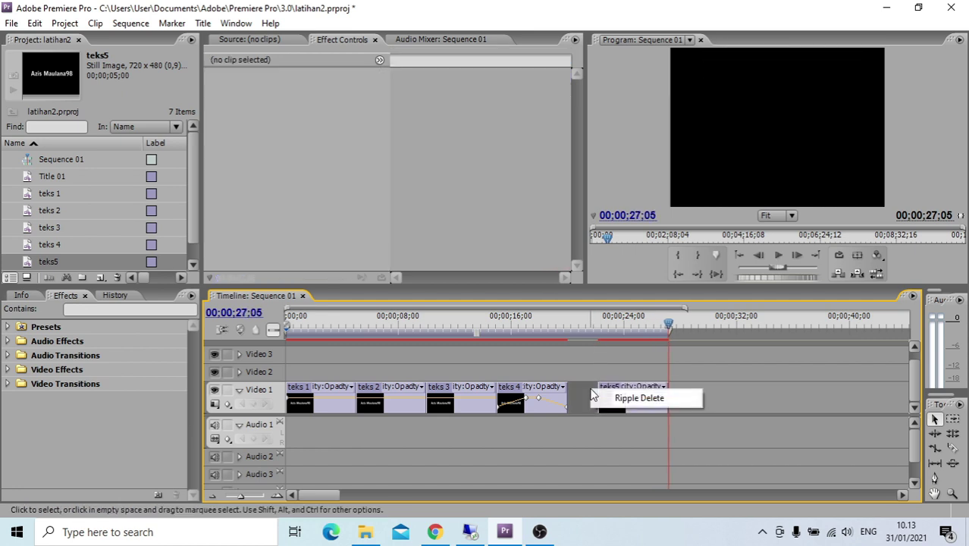
left_click(607, 398)
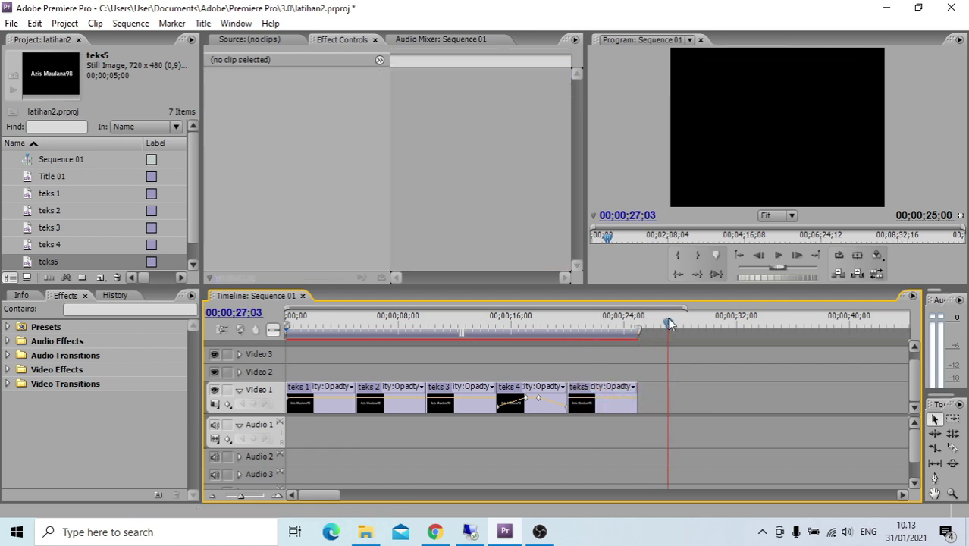
left_click_drag(668, 324, 261, 336)
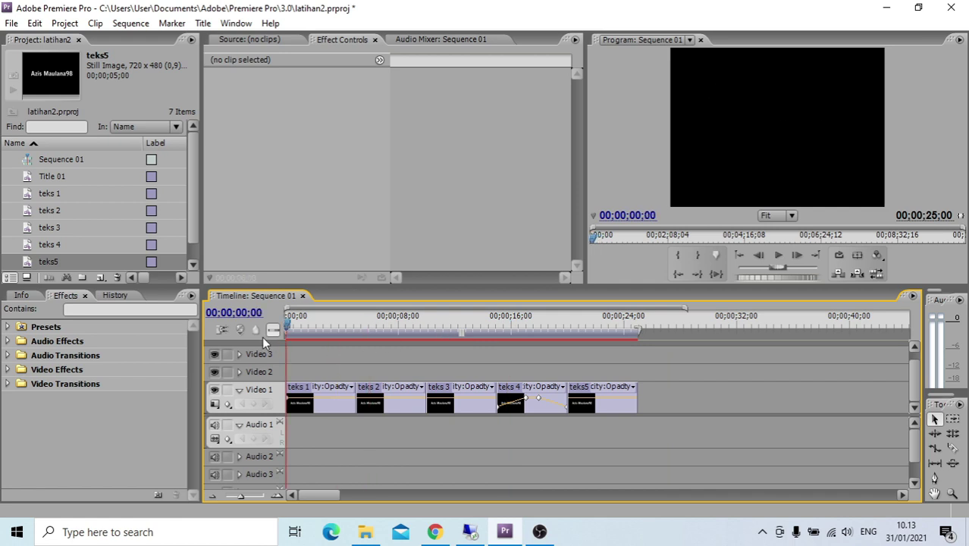
Step: Render the work area and play all five titles from 00;00 through 25;00
key("Return")
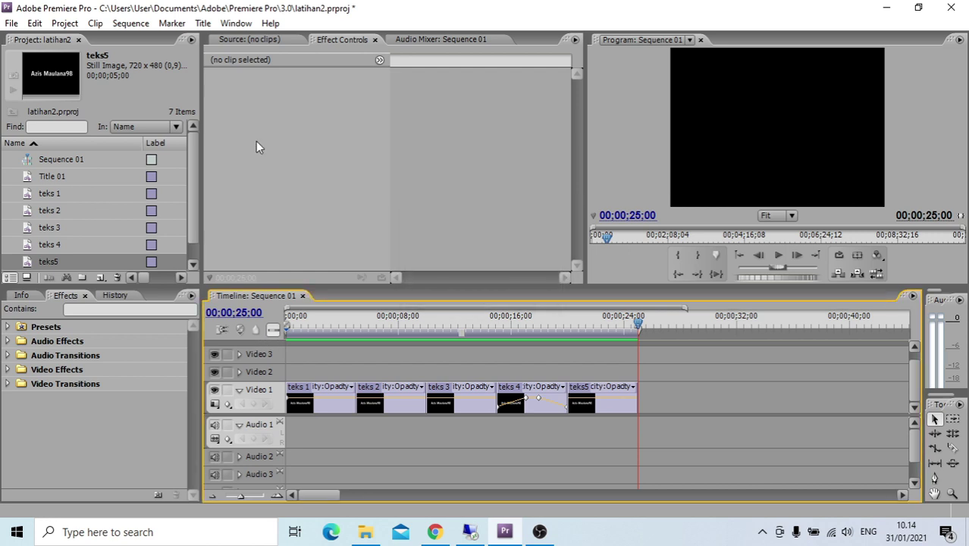
left_click(204, 24)
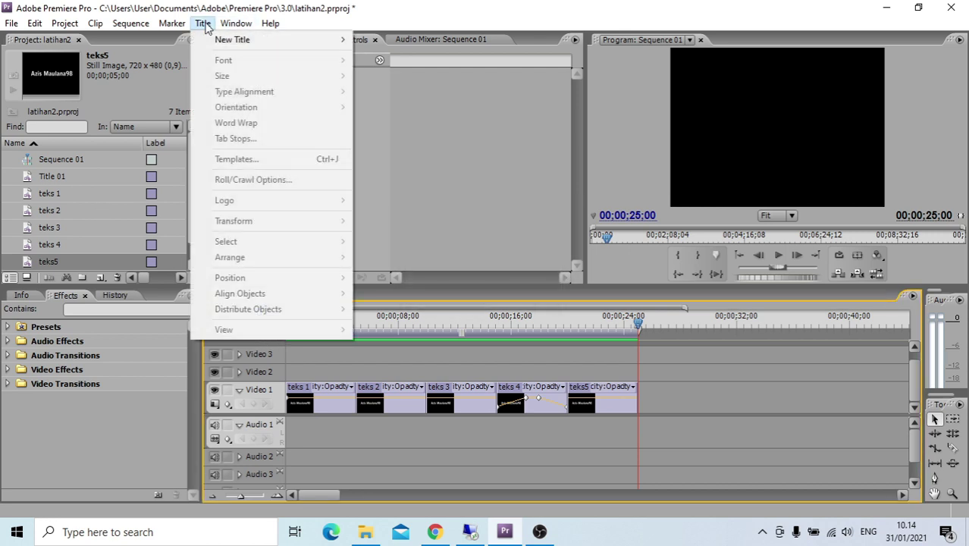
mouse_move(222, 41)
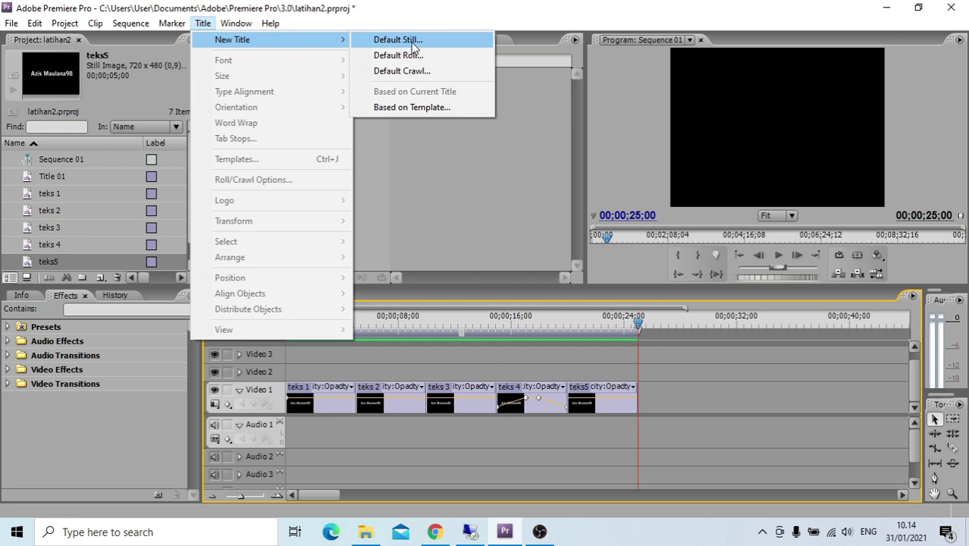
left_click(493, 230)
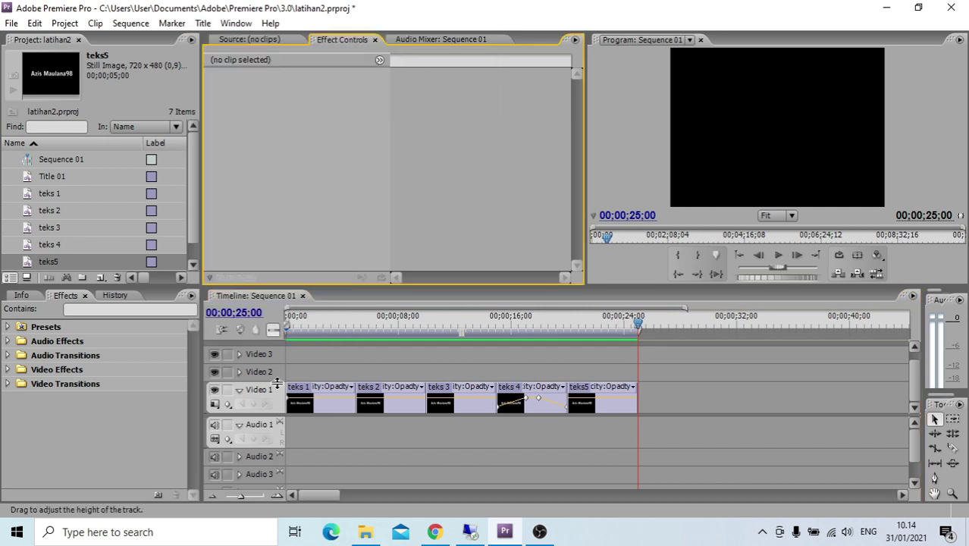